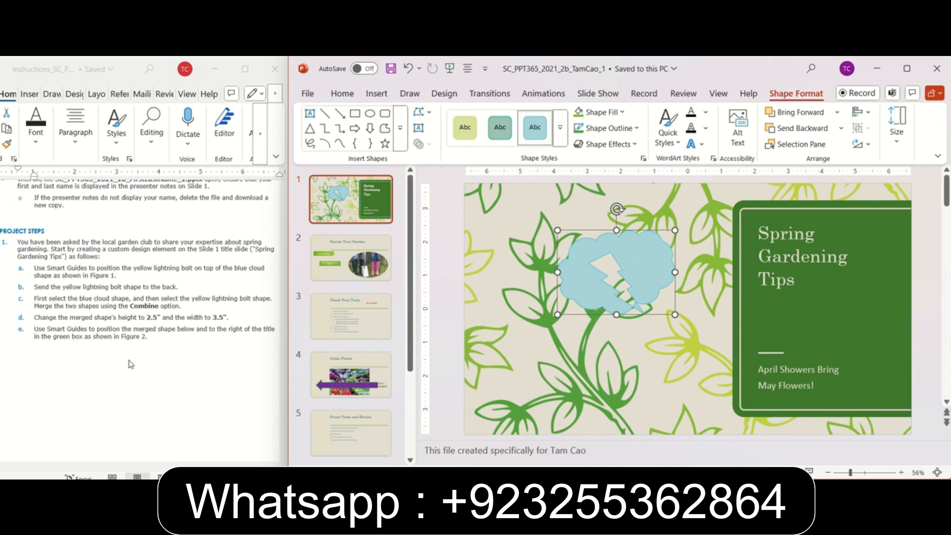
Move the merged cloud shape on Slide 1 into the green box, below and to the right of the title, as in Figure 2.
scroll(128, 362, down, 15)
scroll(116, 338, down, 2)
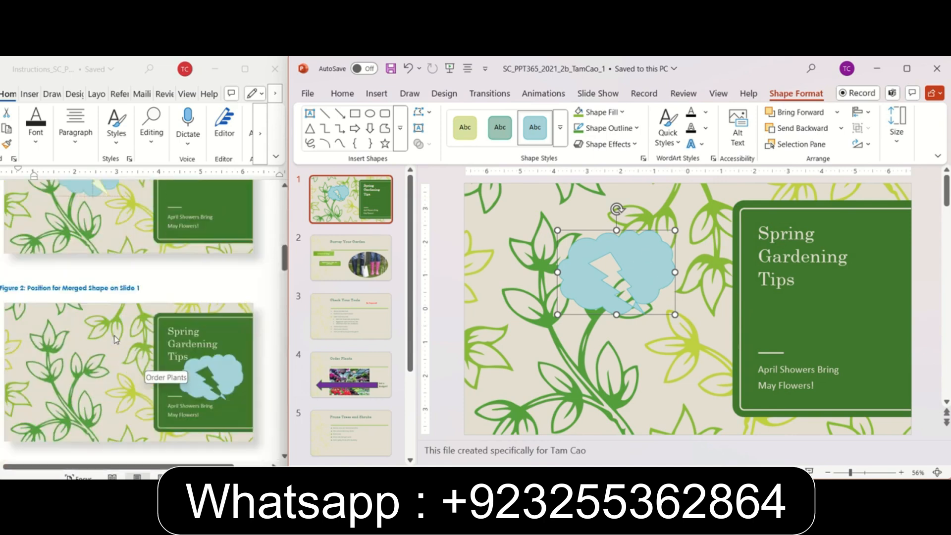
drag(656, 274, 871, 323)
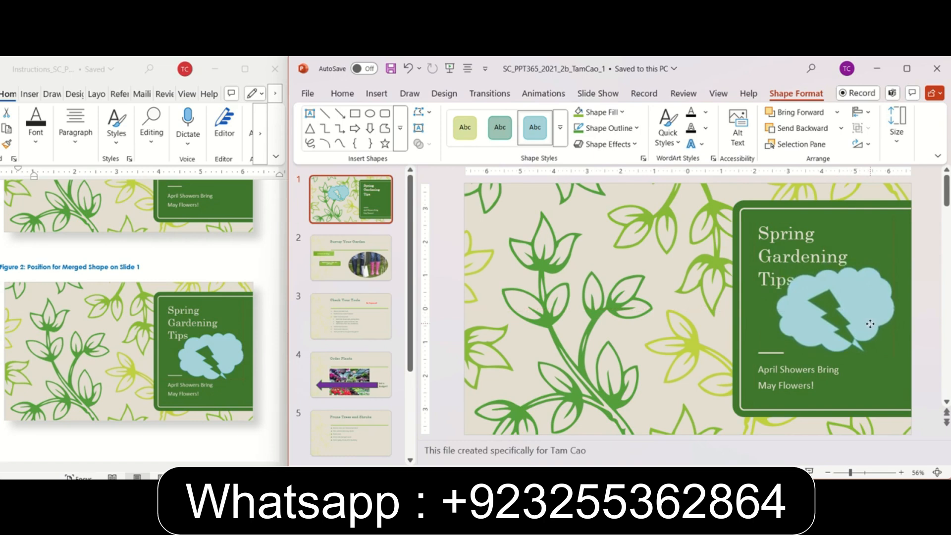
drag(870, 324, 869, 328)
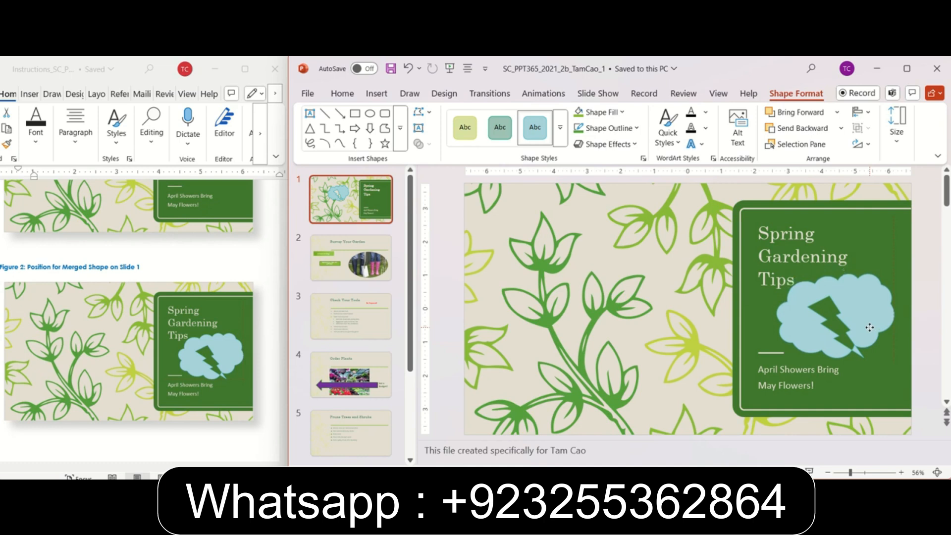
drag(869, 327, 869, 331)
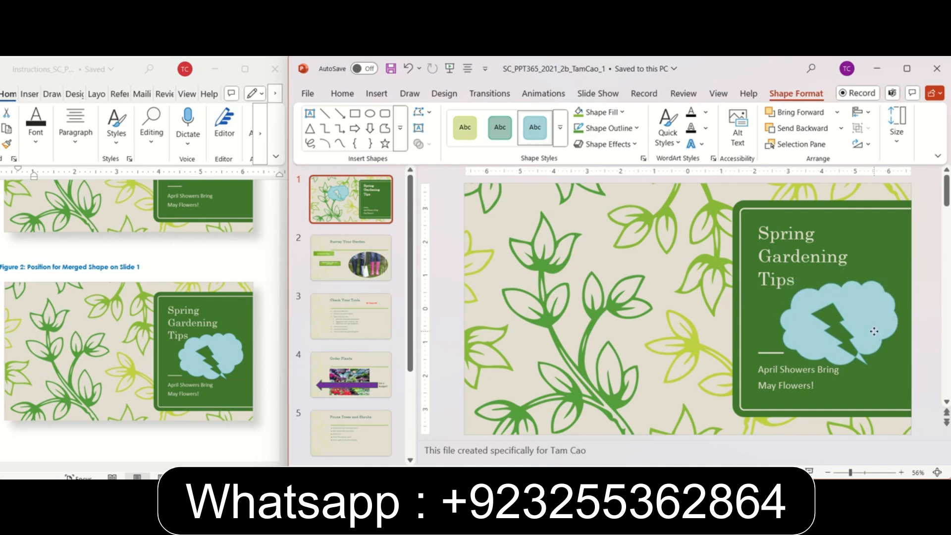
mouse_move(872, 331)
mouse_down()
mouse_move(870, 346)
mouse_move(870, 330)
mouse_up()
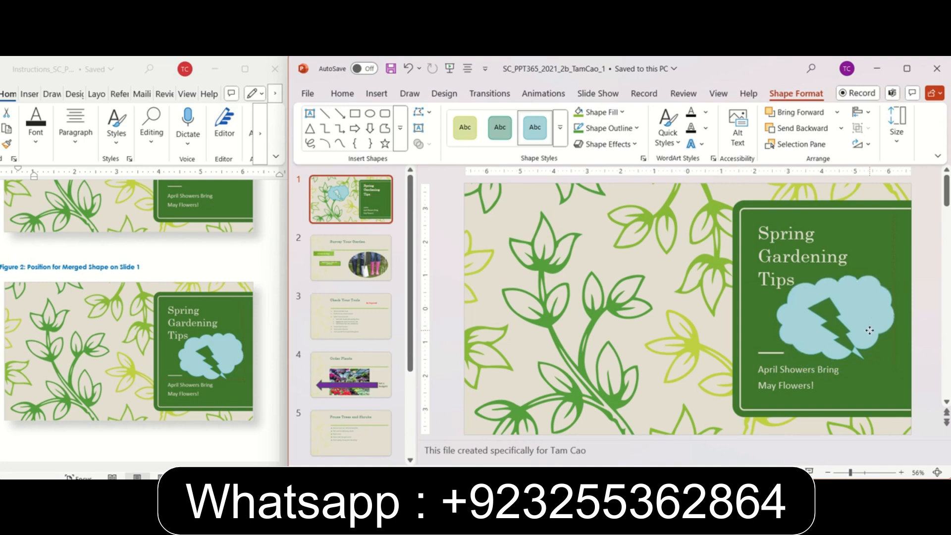
drag(870, 331, 869, 331)
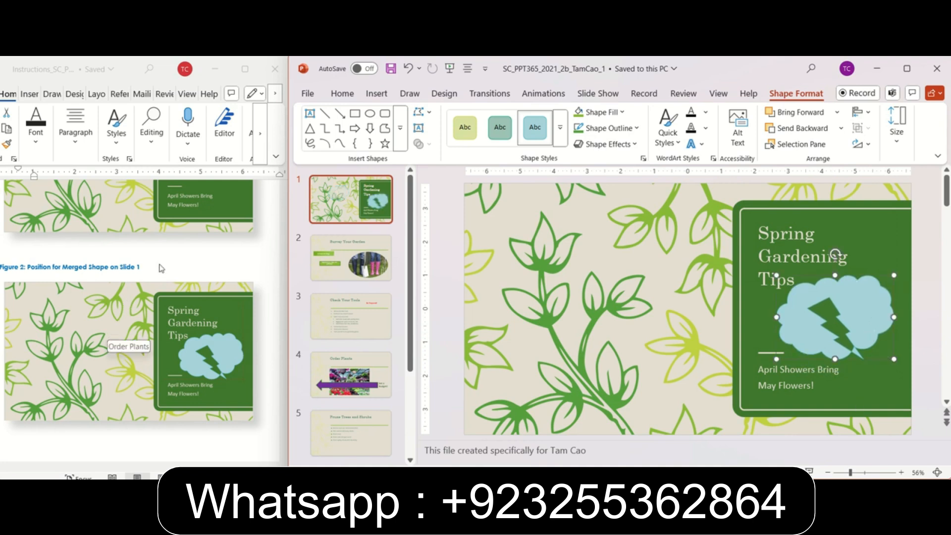
Copy the "Repair fences, steps, and pathways" rectangle on Slide 2 and paste it on the same slide.
scroll(200, 400, down, 10)
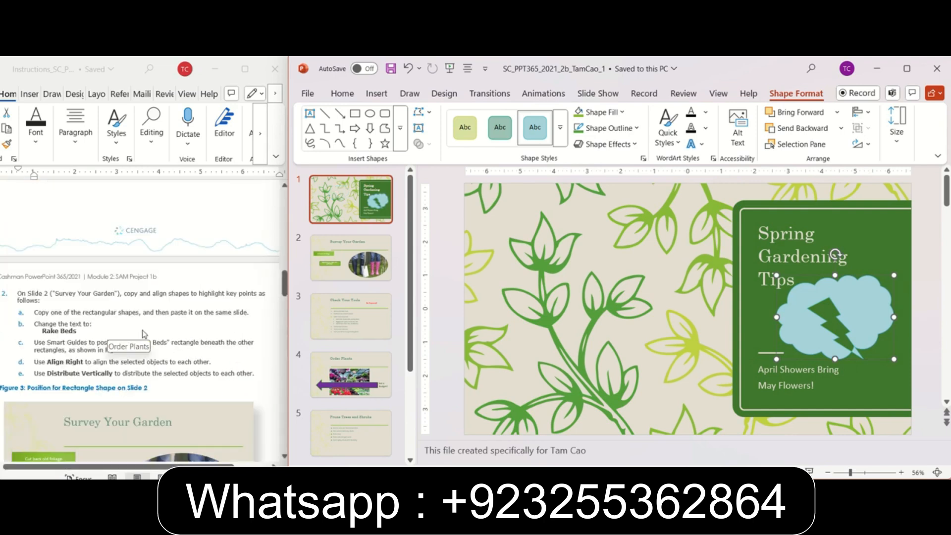
scroll(145, 335, down, 5)
click(177, 219)
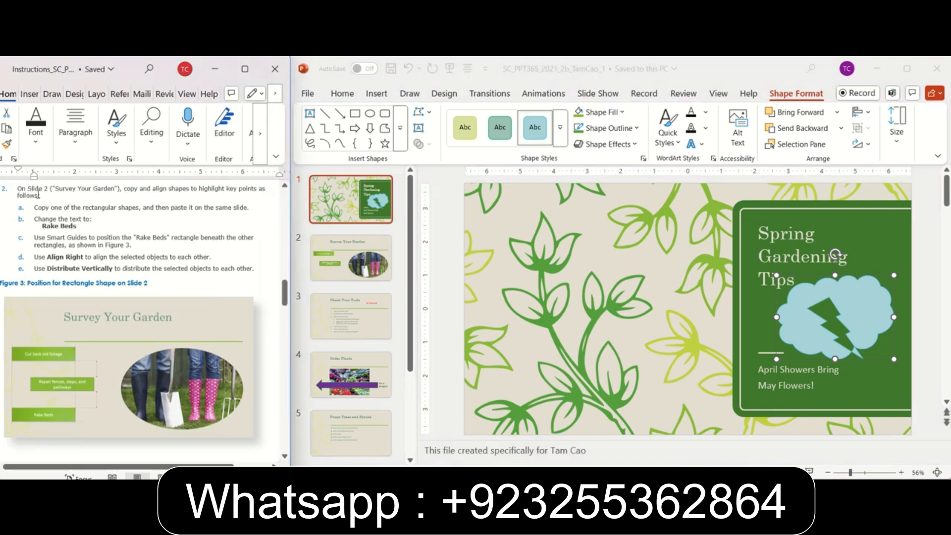
click(382, 247)
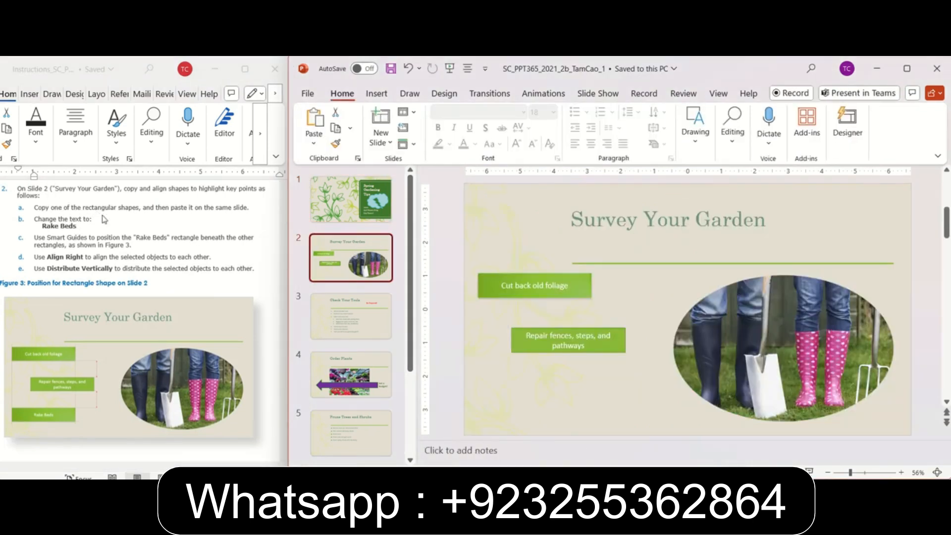
click(620, 338)
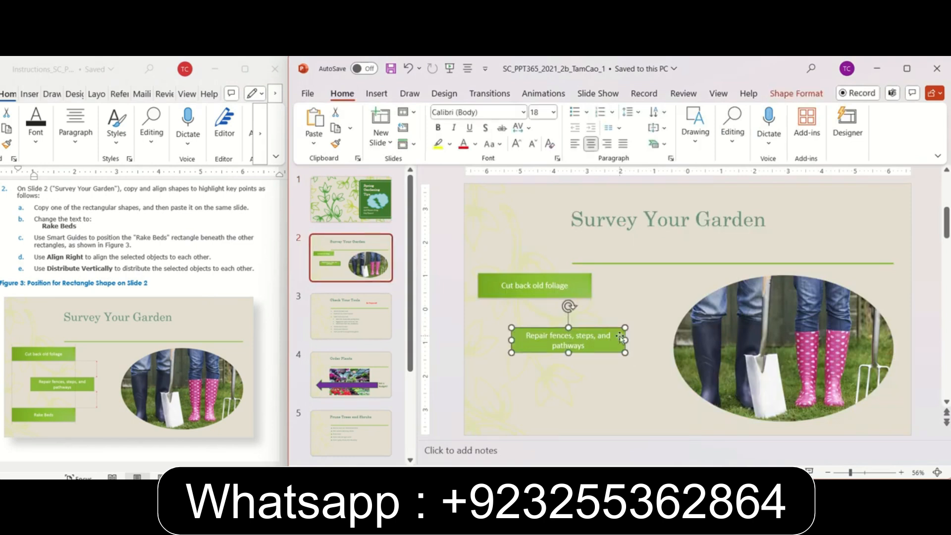
click(335, 130)
click(537, 403)
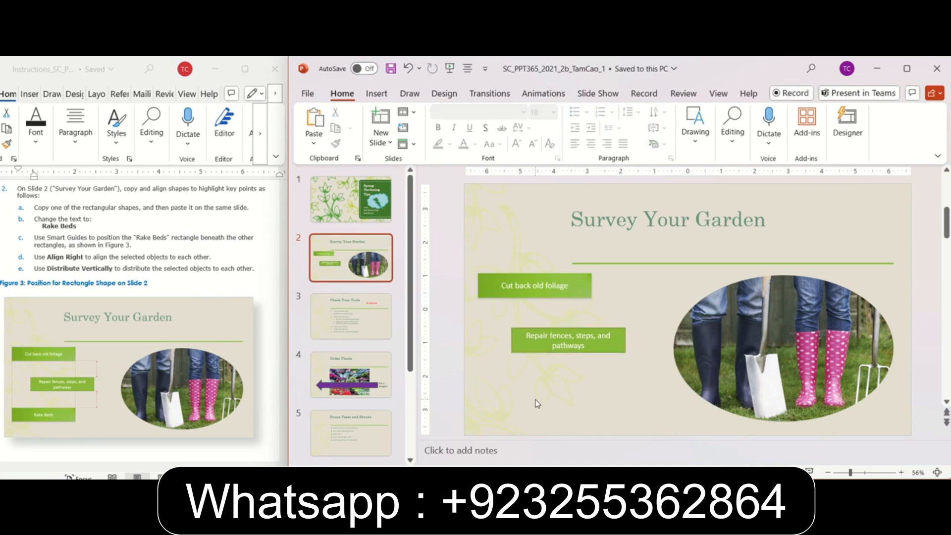
click(314, 122)
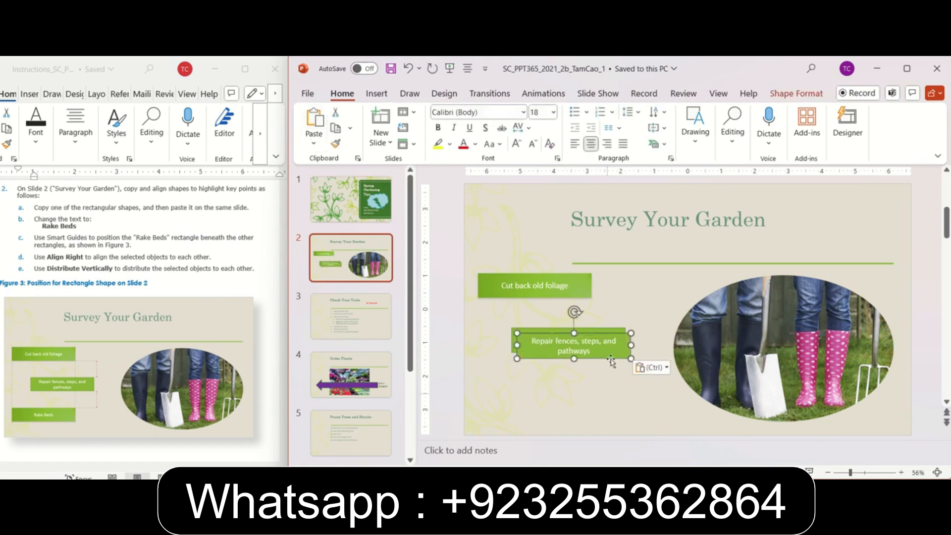
Move the pasted rectangle beneath the other two and change its text to "Rake Beds".
drag(625, 341, 596, 391)
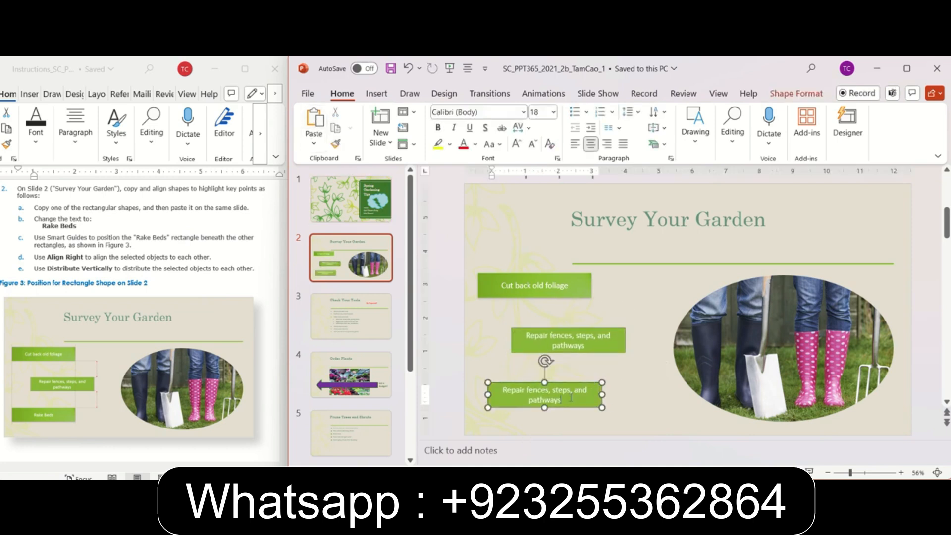
triple_click(570, 398)
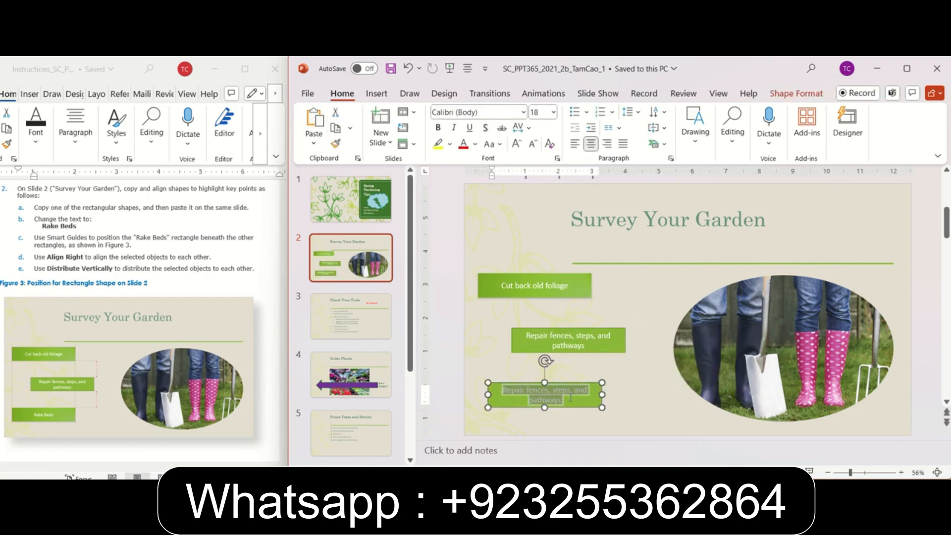
text(Rake Beds)
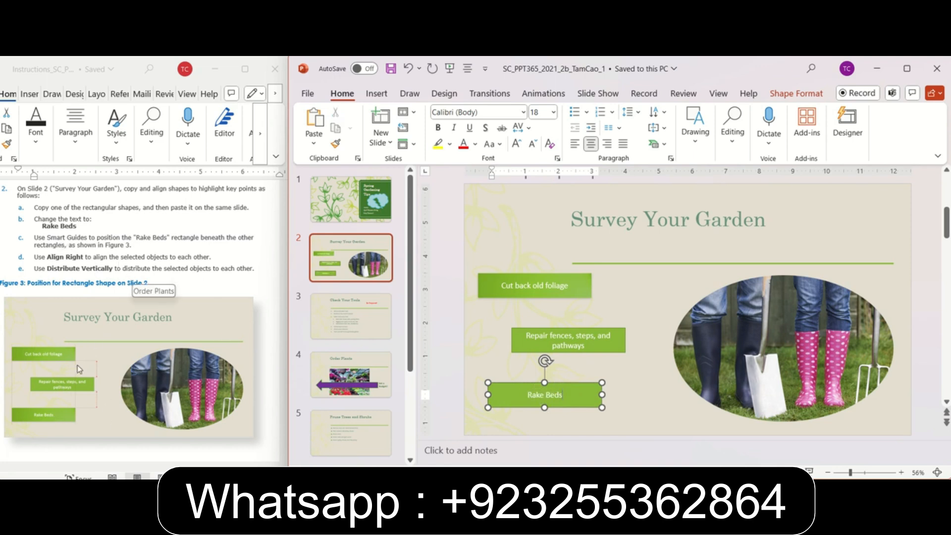
Position the "Rake Beds" rectangle with Smart Guides, in line with "Cut back old foliage" and equally spaced below the middle rectangle.
drag(589, 387, 590, 384)
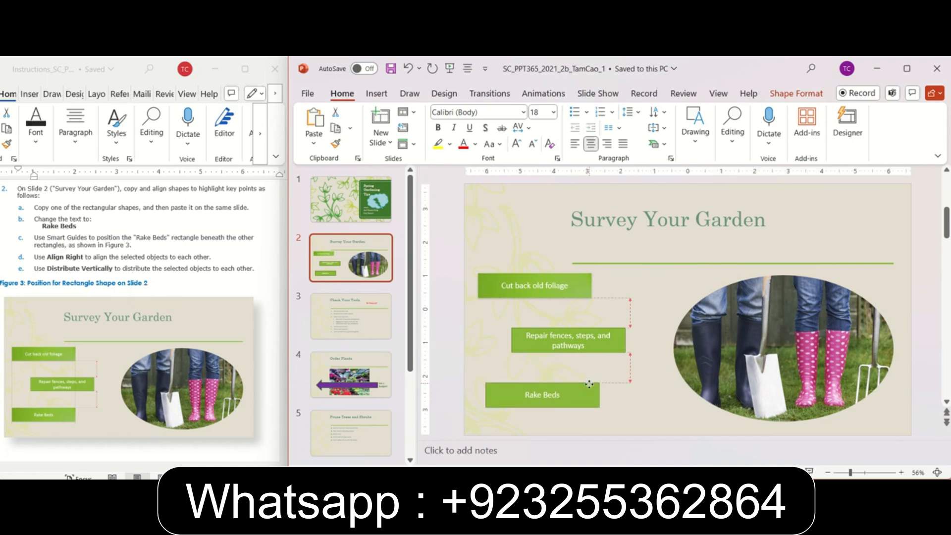
mouse_move(587, 384)
mouse_down()
mouse_move(565, 385)
mouse_move(577, 385)
mouse_up()
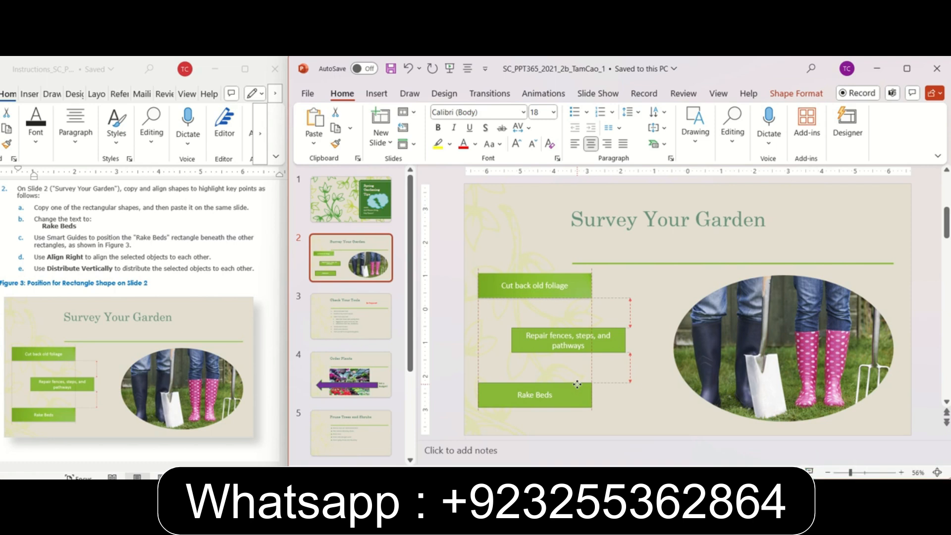
drag(577, 385, 577, 385)
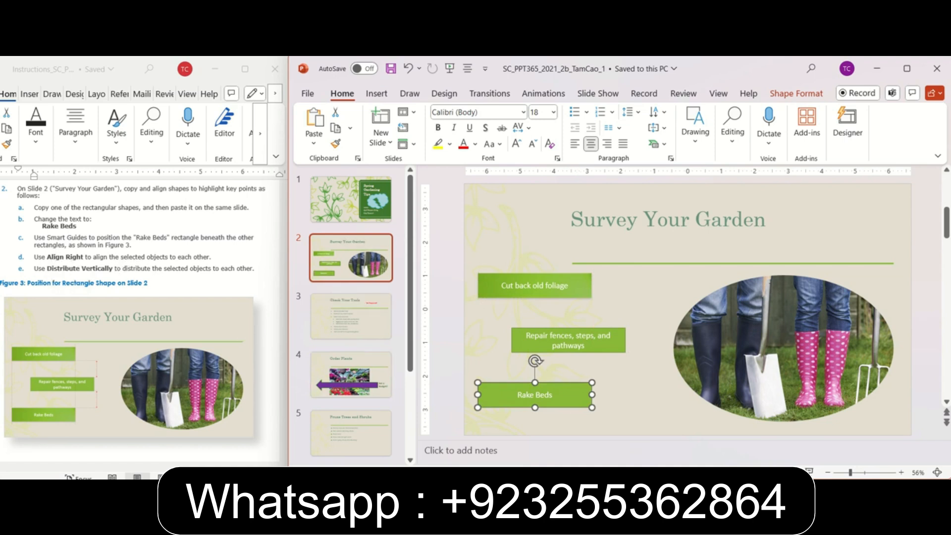
Align the three green rectangles on Slide 2 to the right of each other and distribute them vertically.
click(540, 253)
click(582, 294)
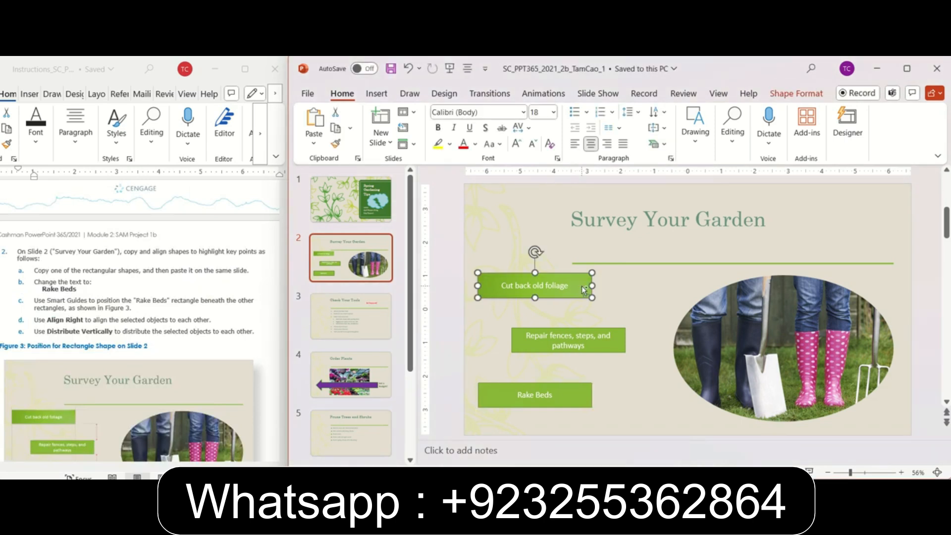
shift+click(614, 347)
shift+click(573, 402)
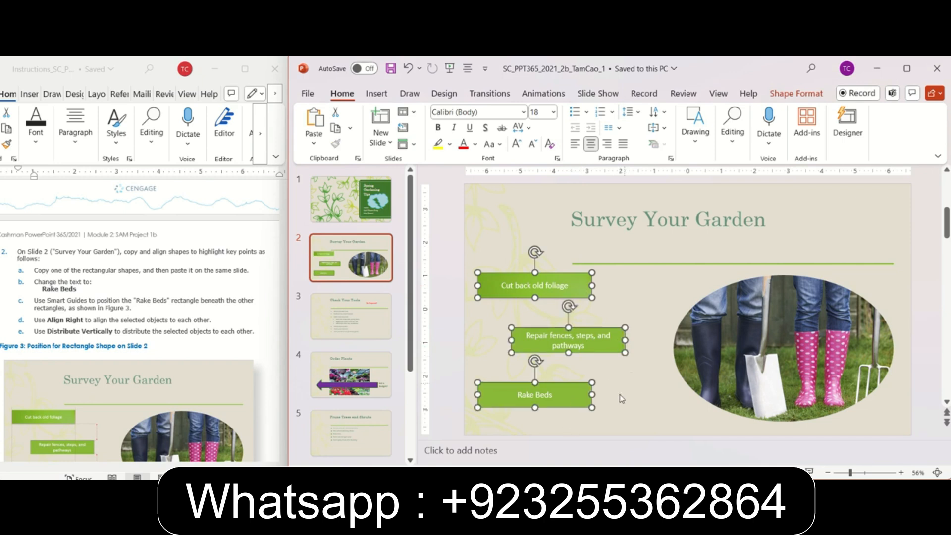
click(781, 98)
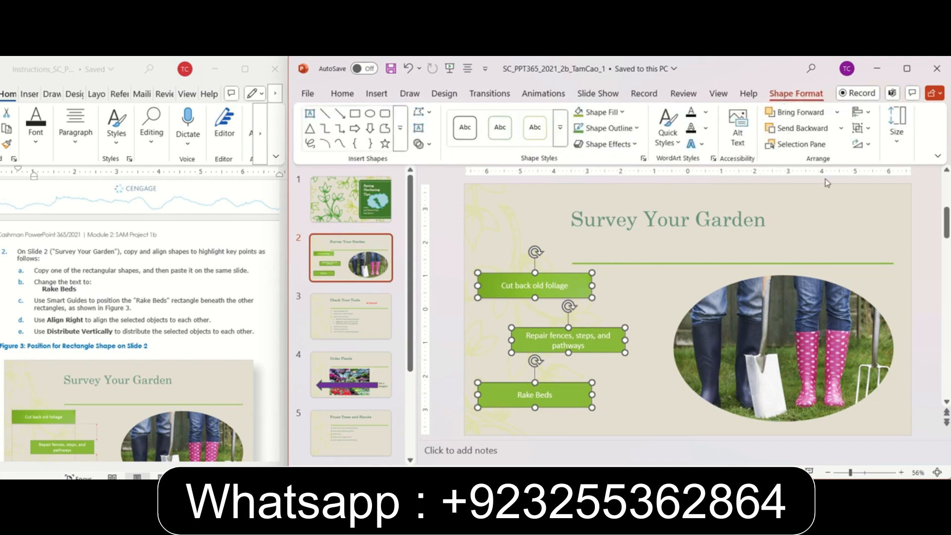
click(864, 117)
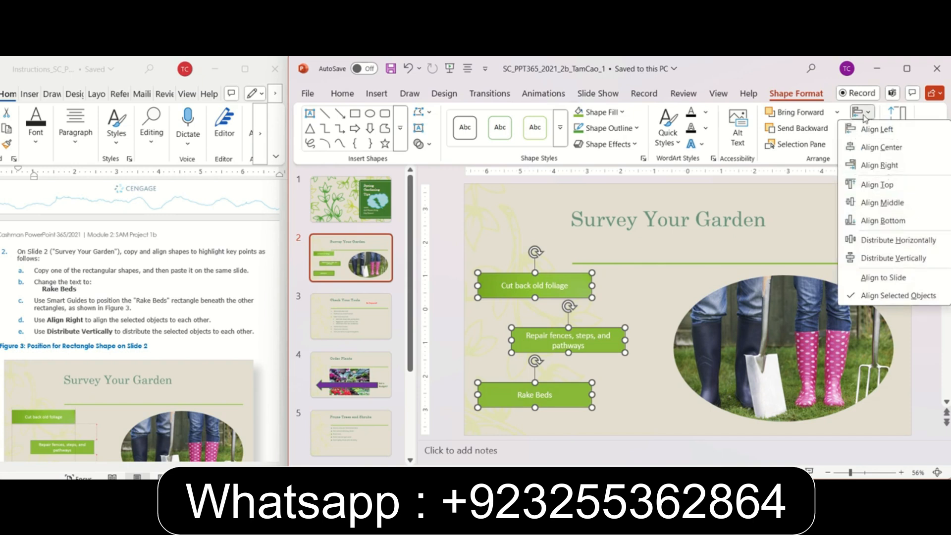
click(877, 165)
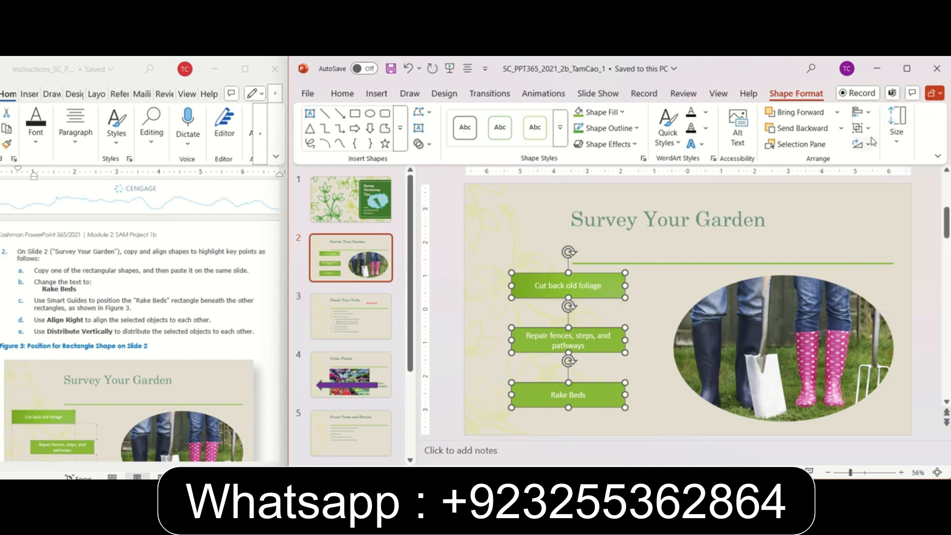
click(863, 113)
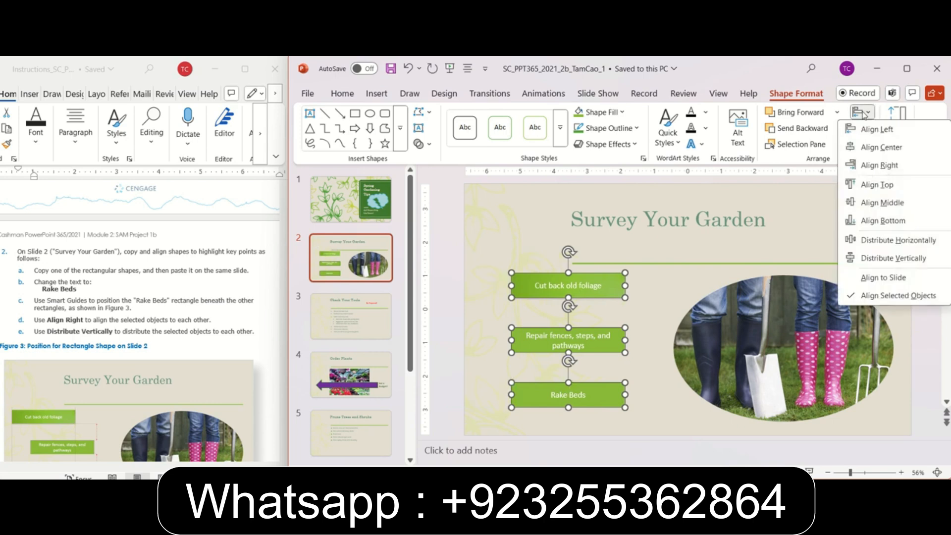
click(893, 258)
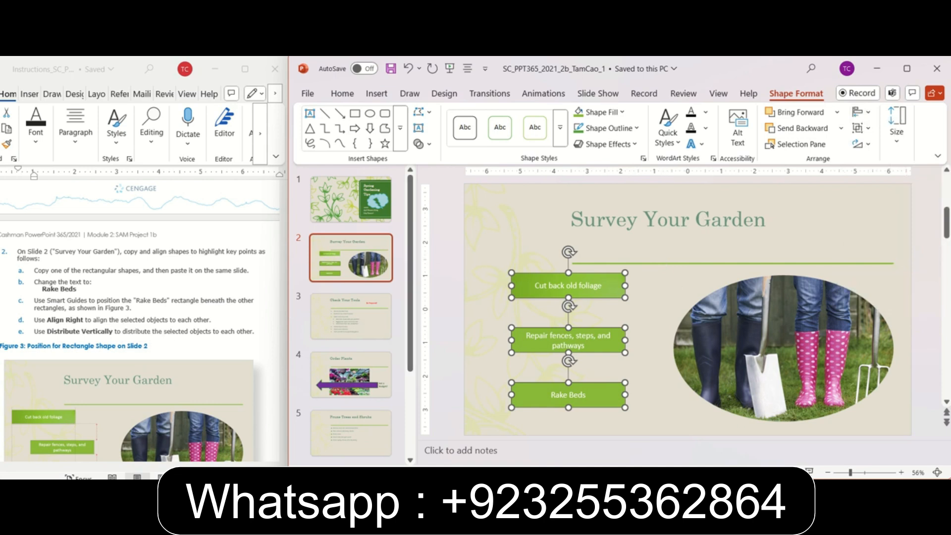
Convert the whole numbered list on Slide 3, "Check Your Tools", into a Horizontal Bullet List SmartArt graphic.
scroll(107, 267, down, 5)
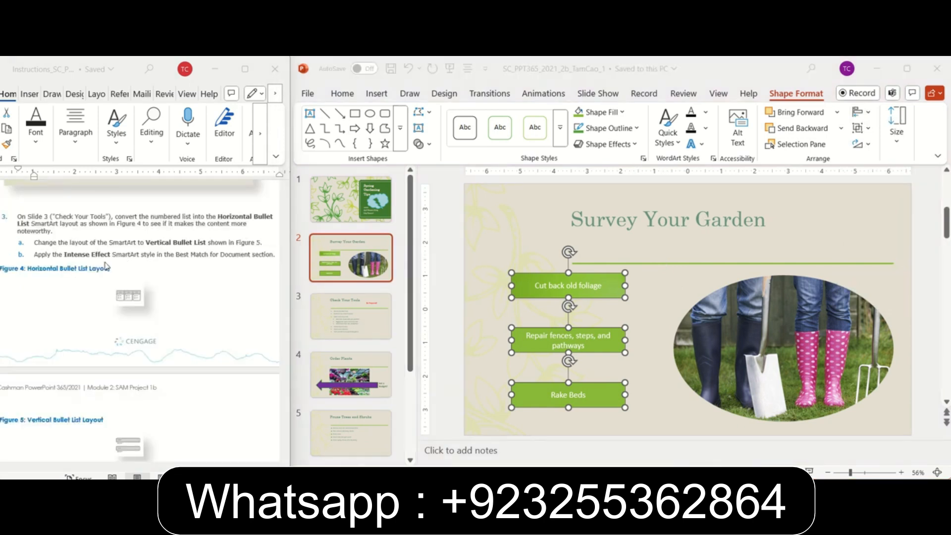
click(346, 322)
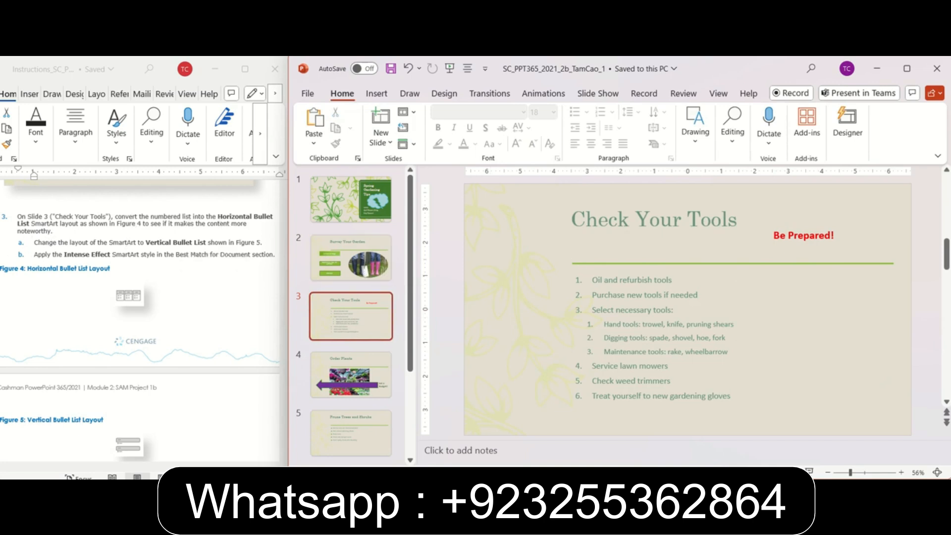
click(605, 286)
drag(591, 279, 740, 395)
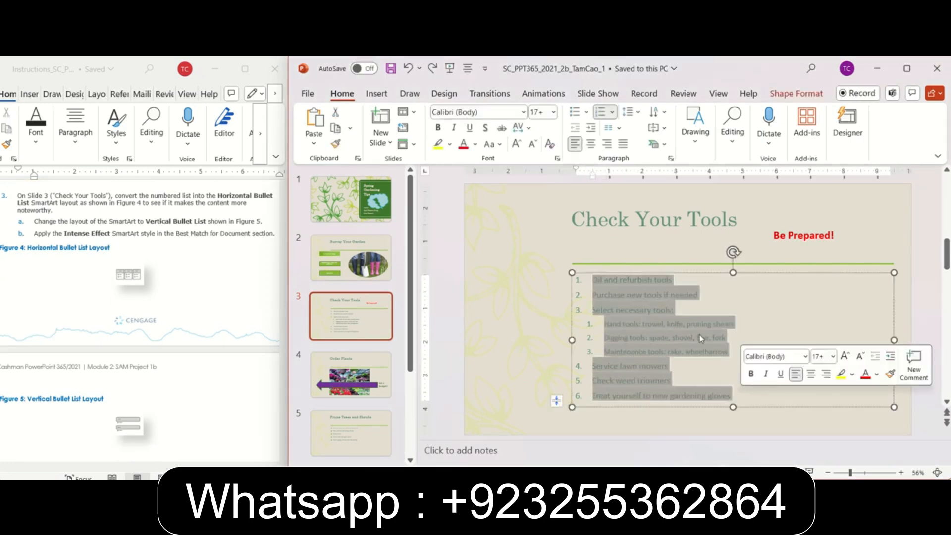
click(662, 145)
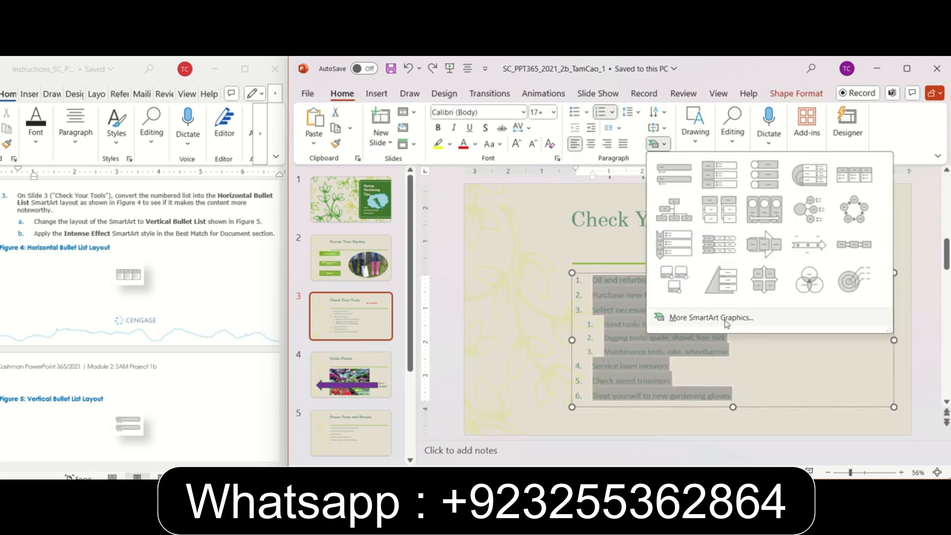
click(727, 323)
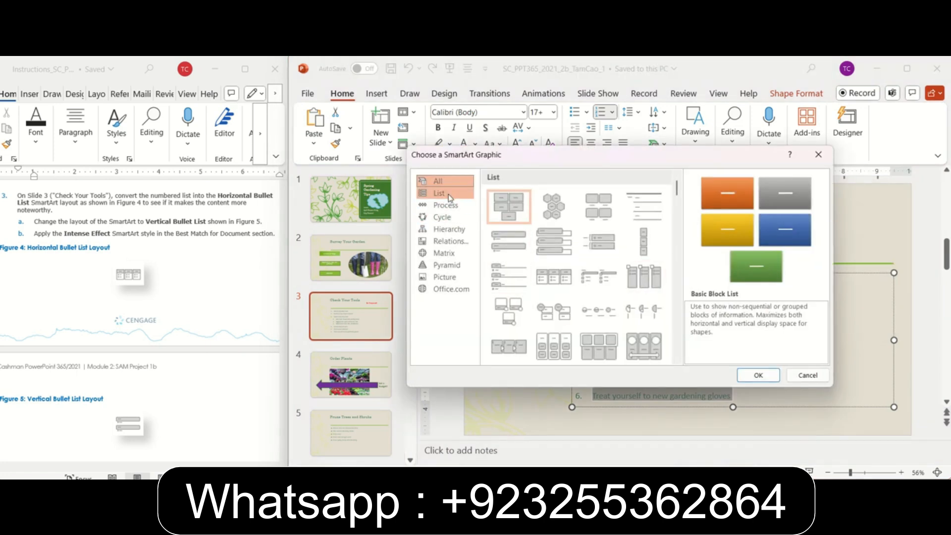
click(449, 195)
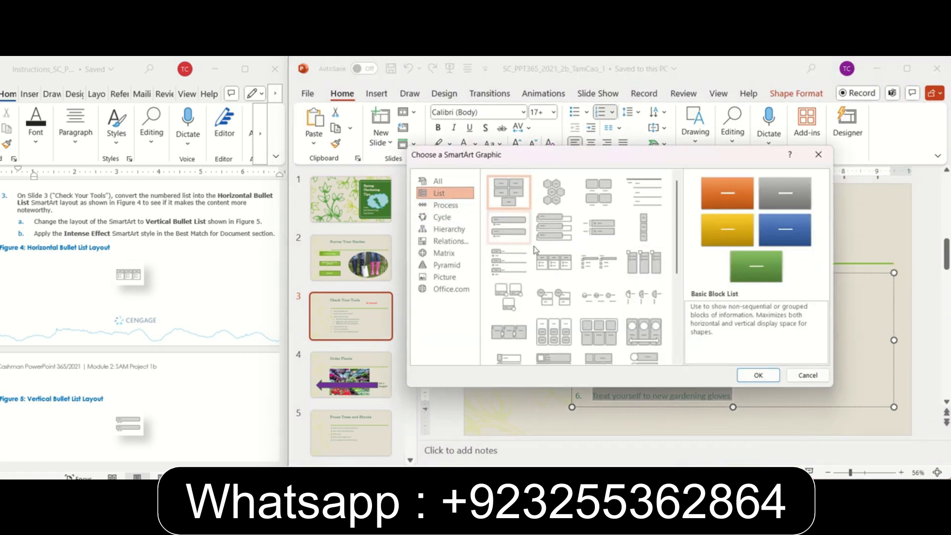
click(562, 270)
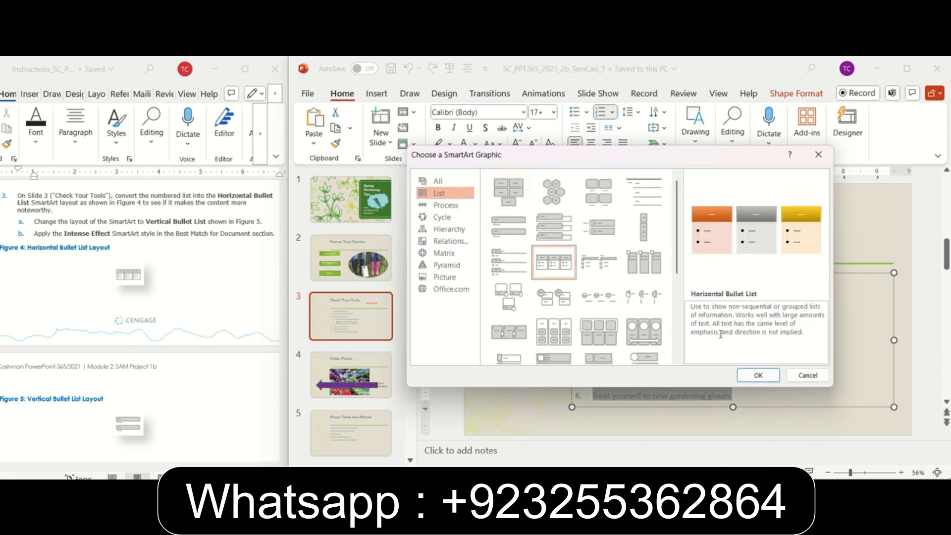
click(757, 375)
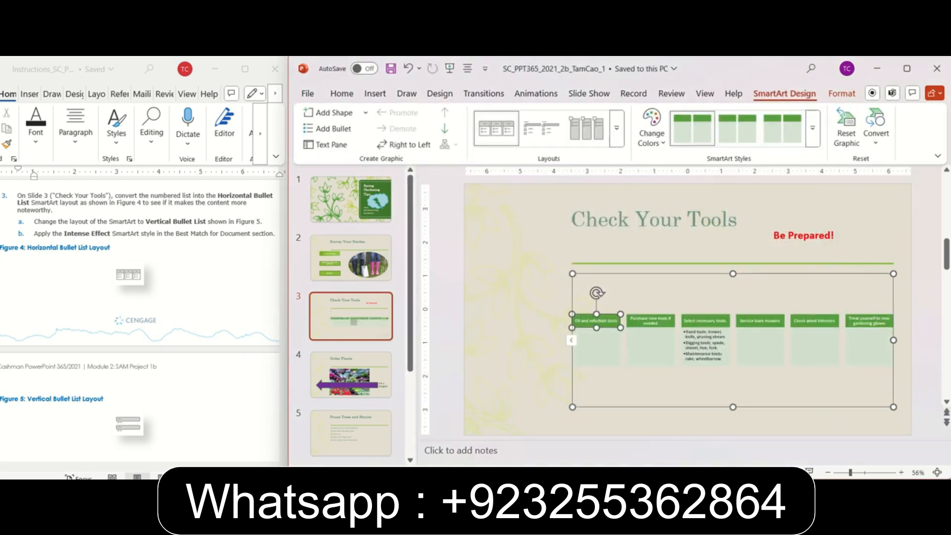
Change the layout of the Slide 3 SmartArt graphic to Vertical Bullet List.
click(286, 153)
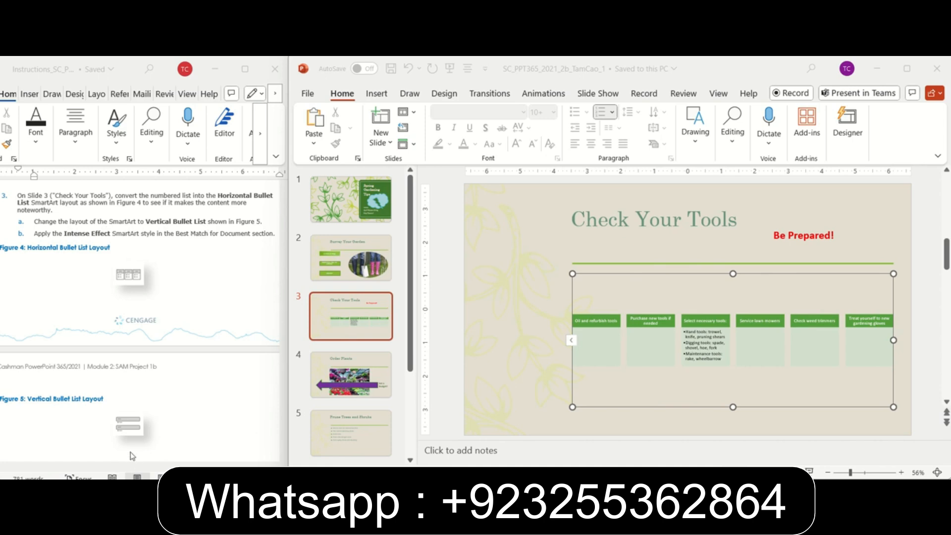
click(758, 317)
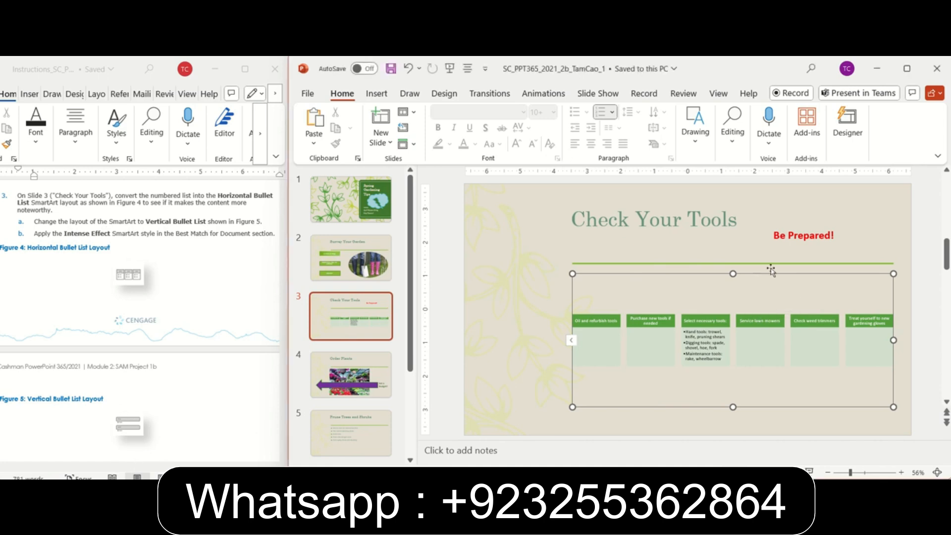
click(800, 96)
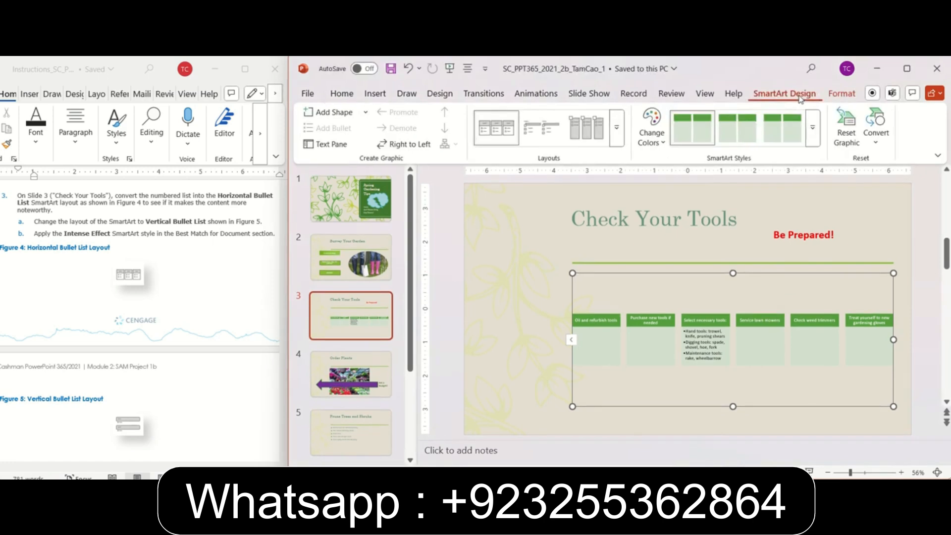
click(619, 138)
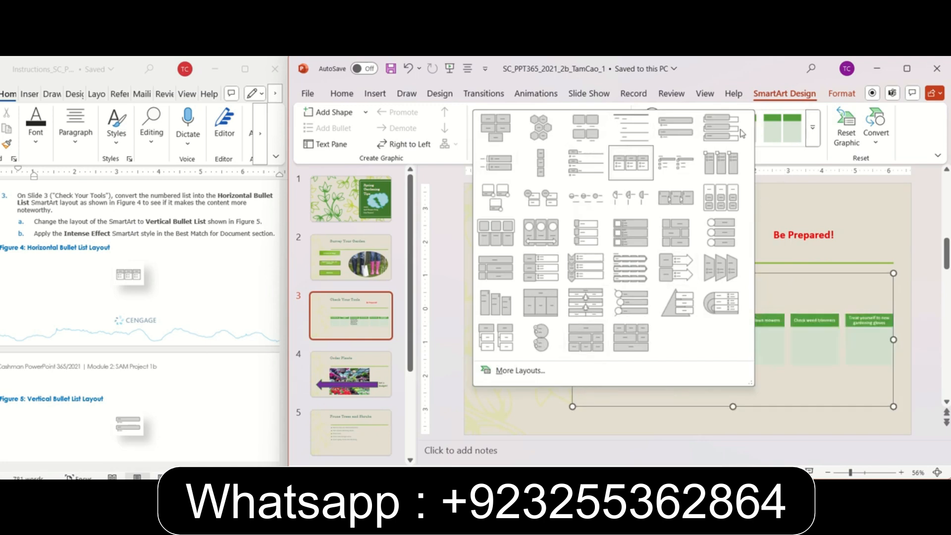
click(676, 130)
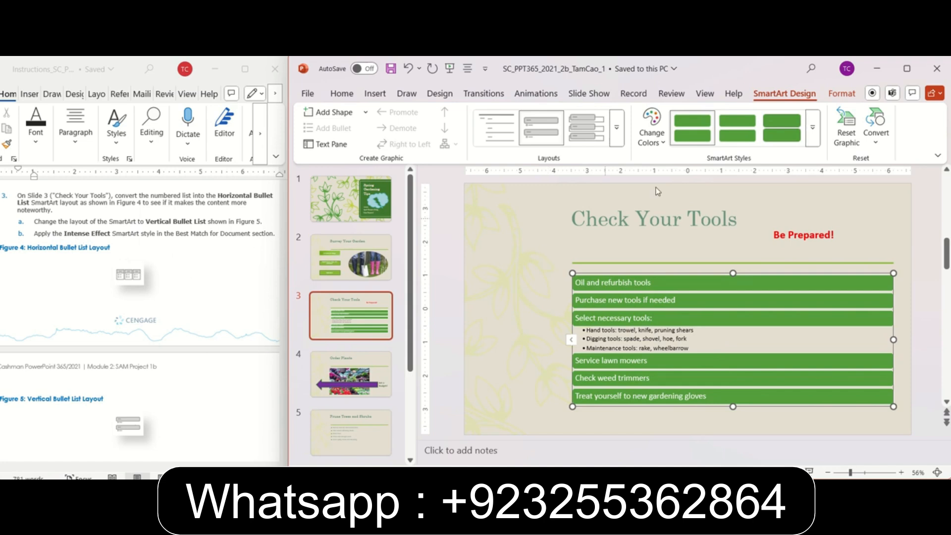
Apply the Intense Effect style from Best Match for Document to the Slide 3 SmartArt graphic.
click(813, 128)
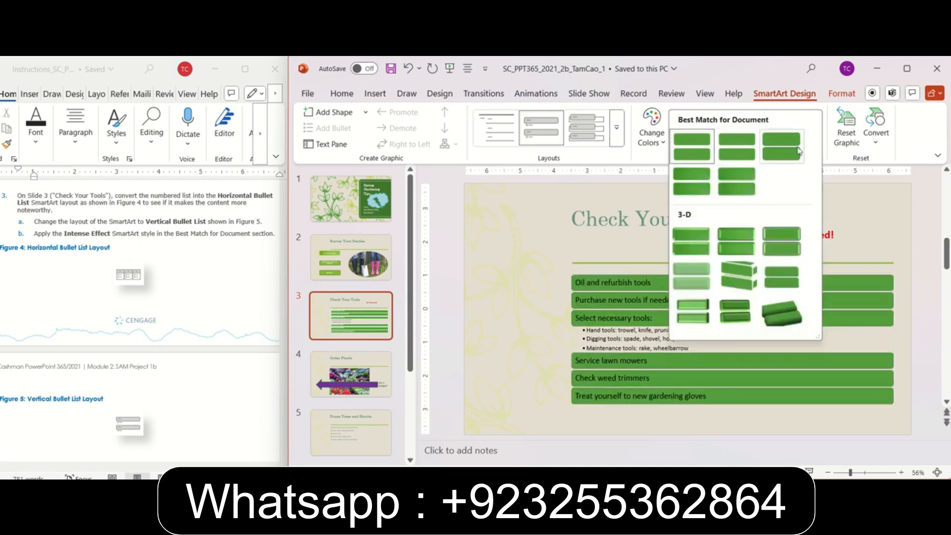
click(747, 189)
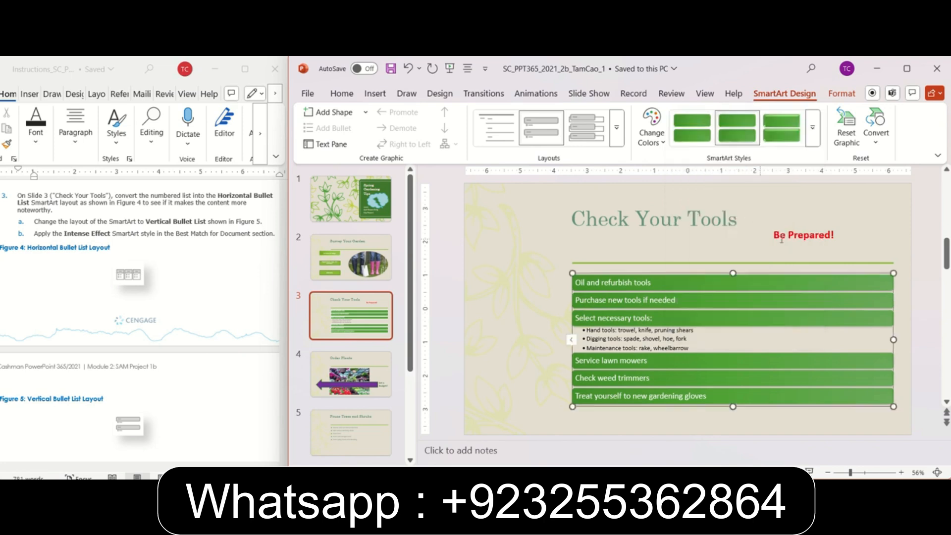
click(860, 212)
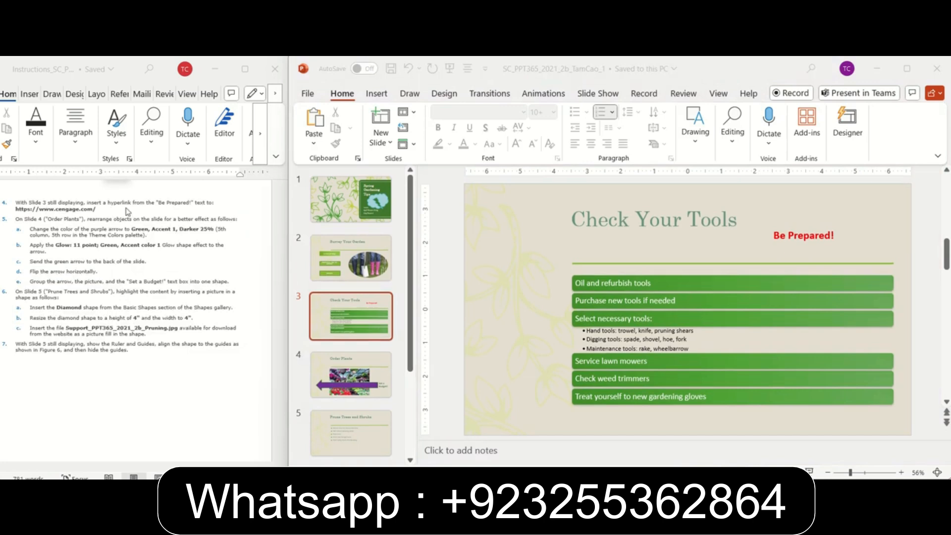
click(792, 236)
drag(774, 236, 836, 235)
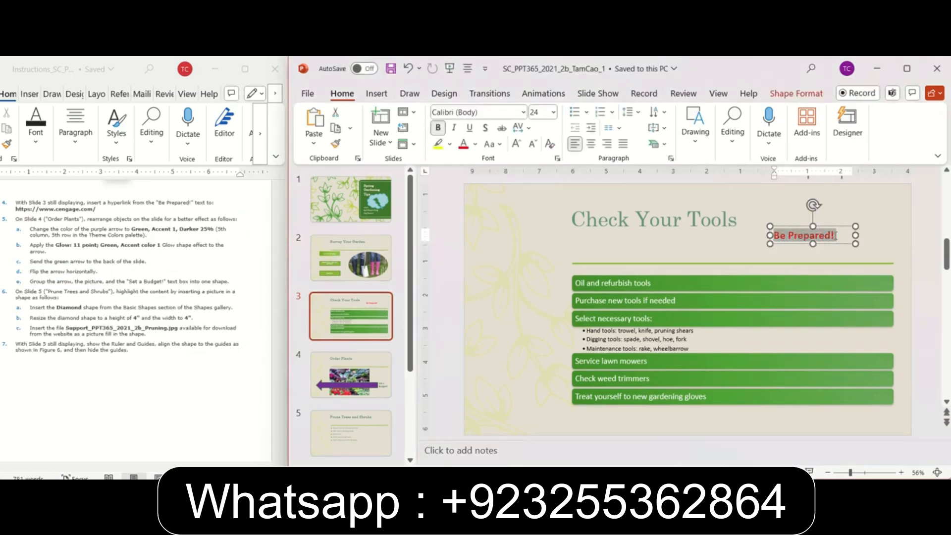
right_click(824, 237)
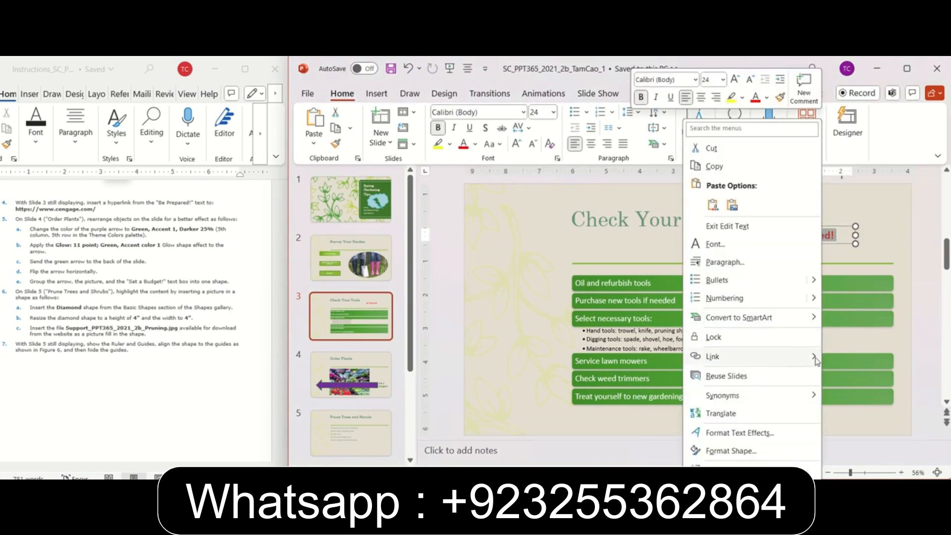
mouse_move(816, 360)
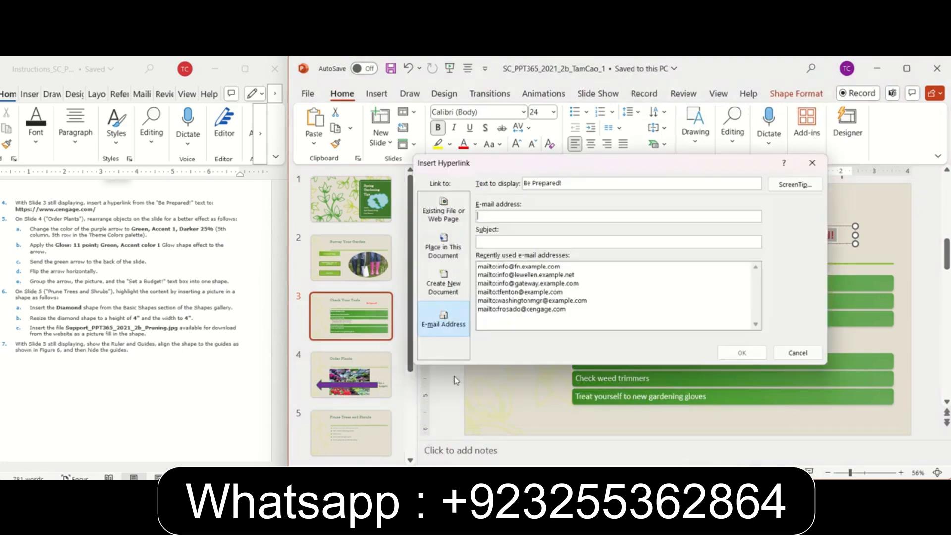
click(450, 221)
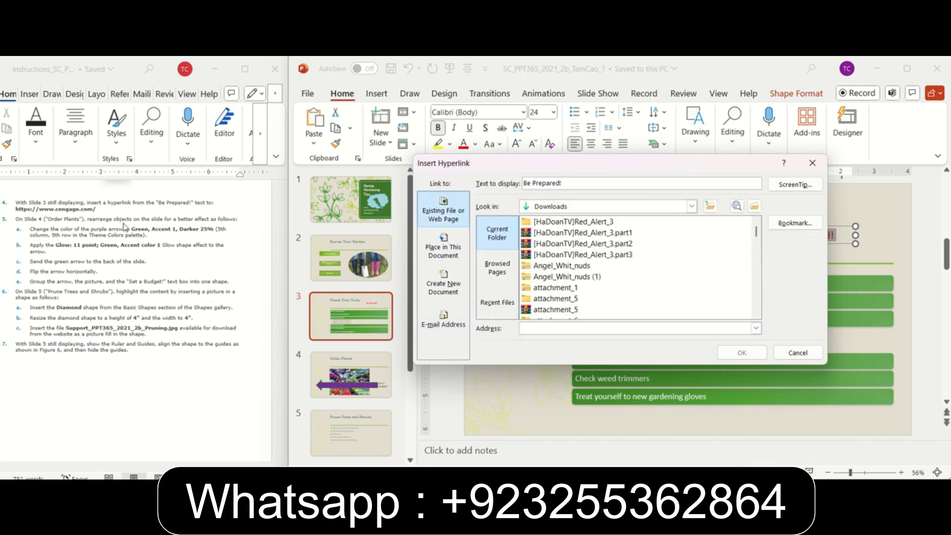
click(14, 214)
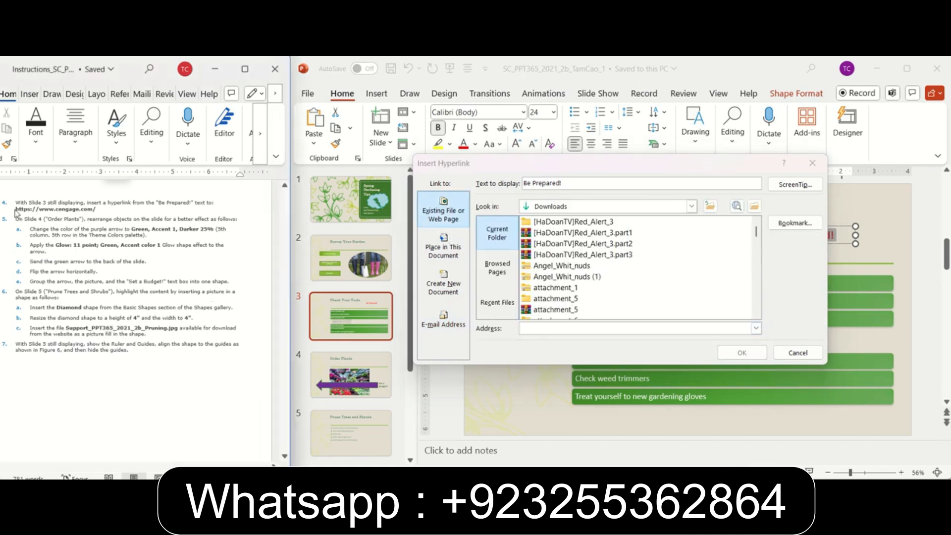
drag(16, 210, 96, 210)
key(ctrl+c)
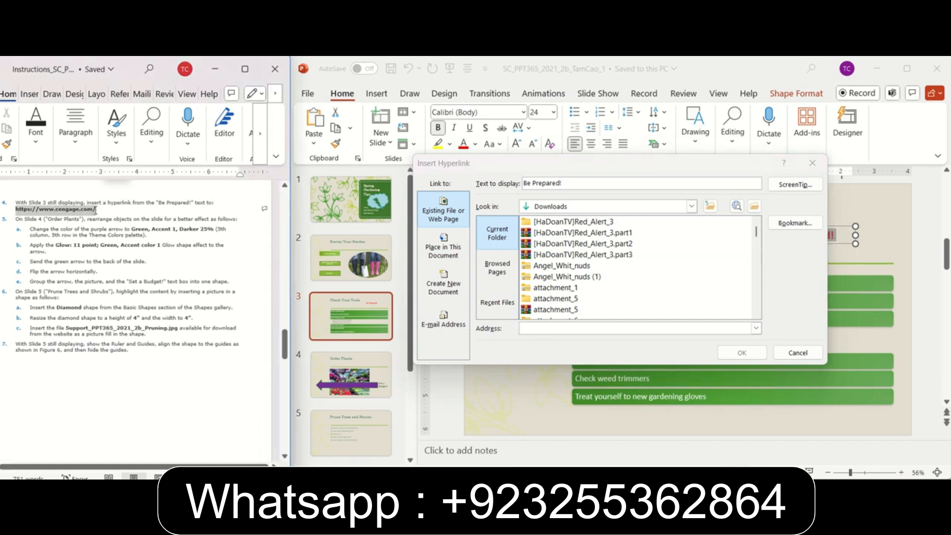
click(582, 326)
key(ctrl+v)
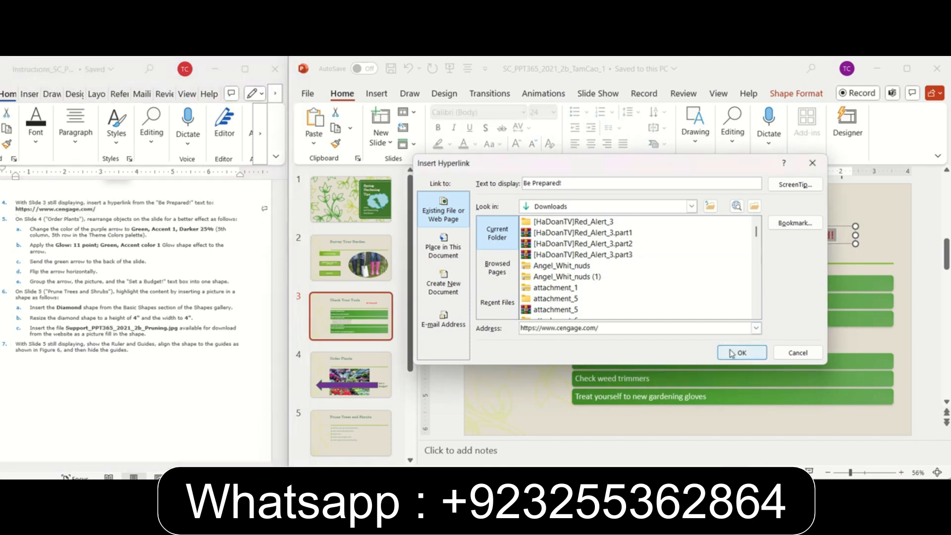
click(741, 353)
click(881, 224)
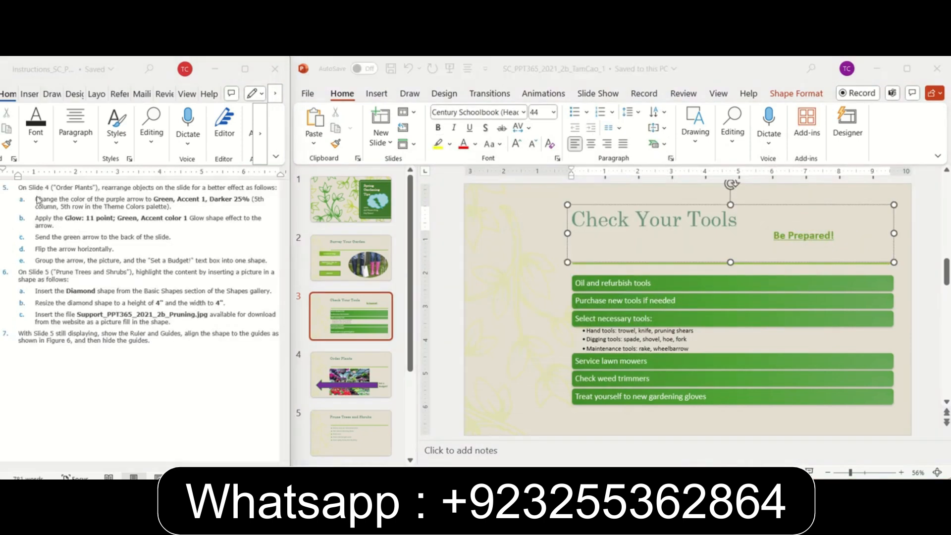
Change the fill color of the purple arrow on Slide 4, "Order Plants", to Green, Accent 1, Darker 25%.
click(352, 380)
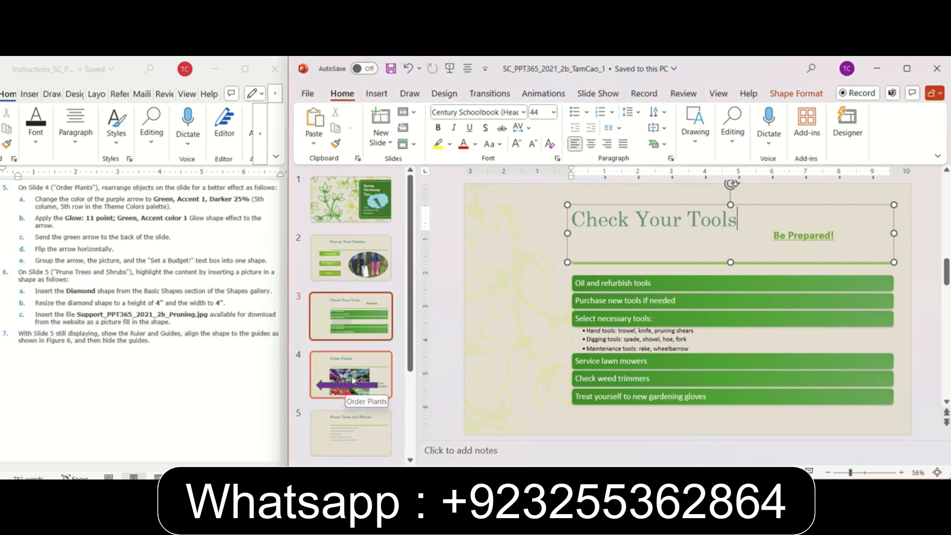
click(353, 380)
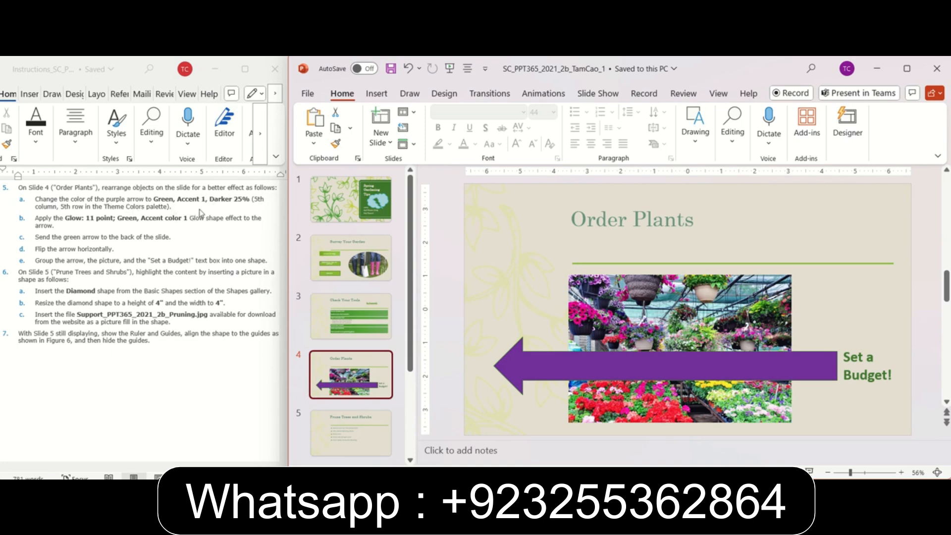
click(543, 367)
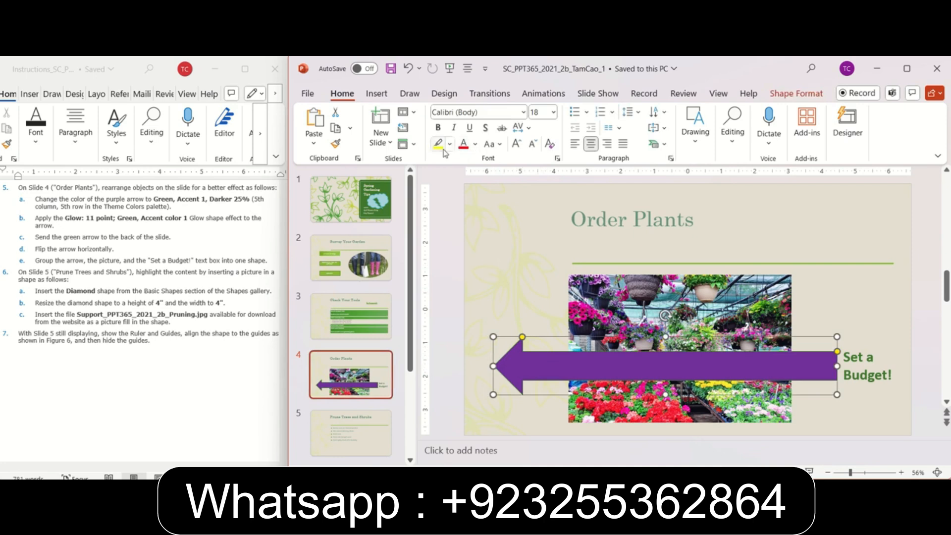
right_click(570, 373)
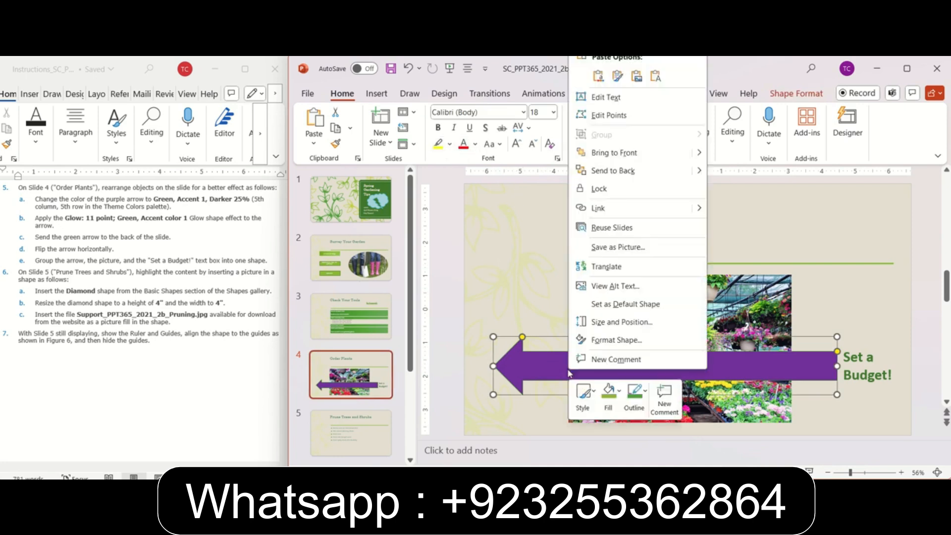
click(619, 393)
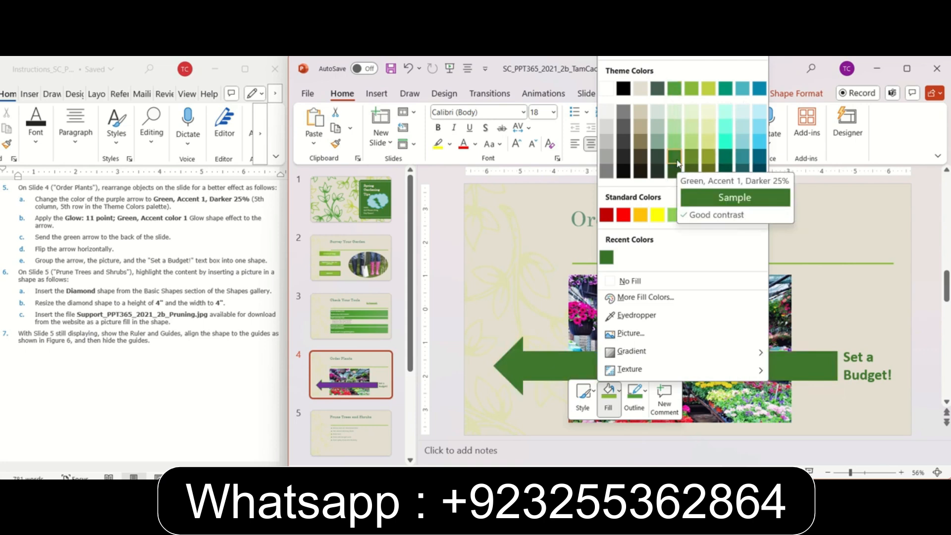
click(676, 160)
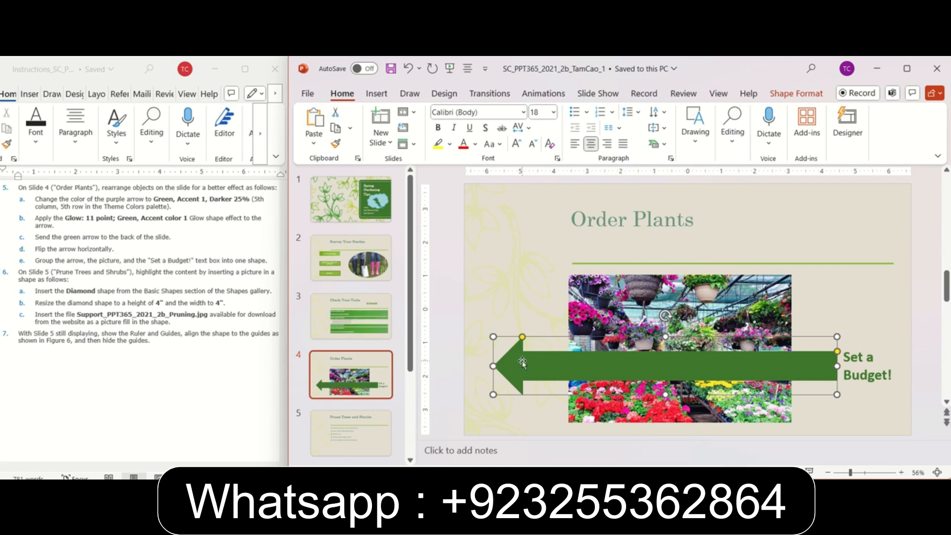
Apply the Glow: 11 point; Green, Accent color 1 shape effect to the arrow on Slide 4.
click(812, 94)
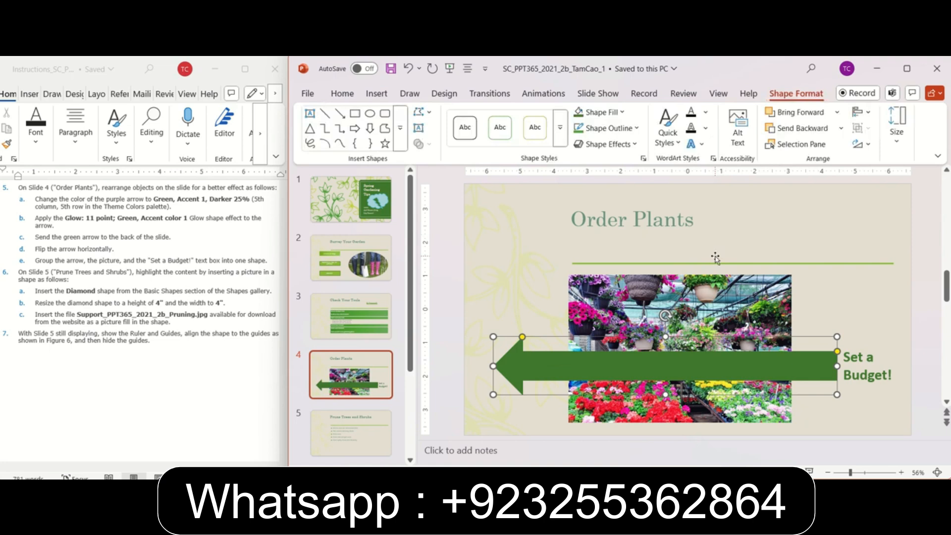
click(635, 143)
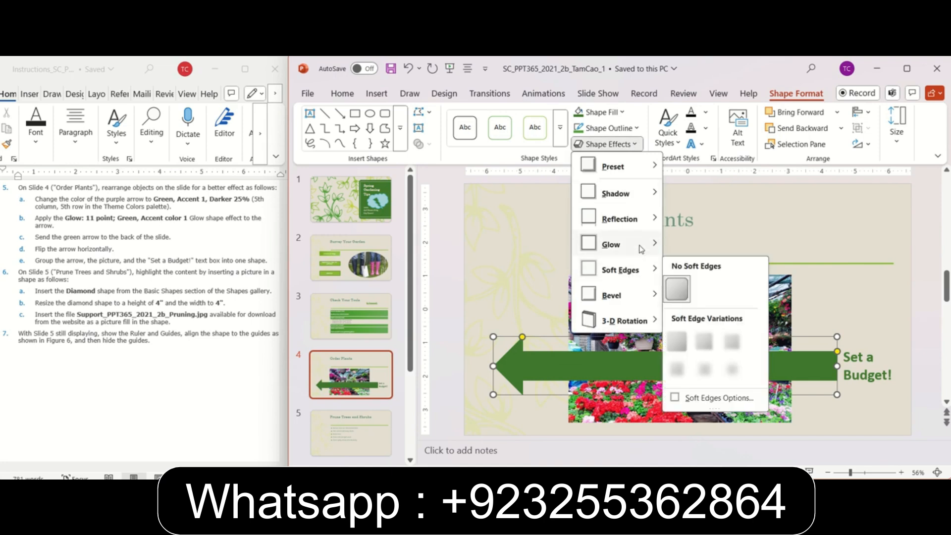
mouse_move(642, 249)
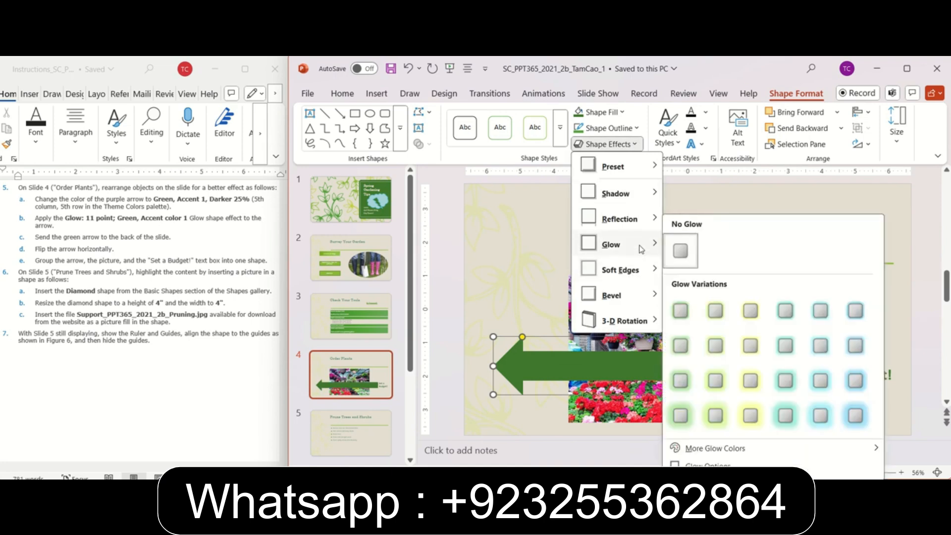
click(681, 381)
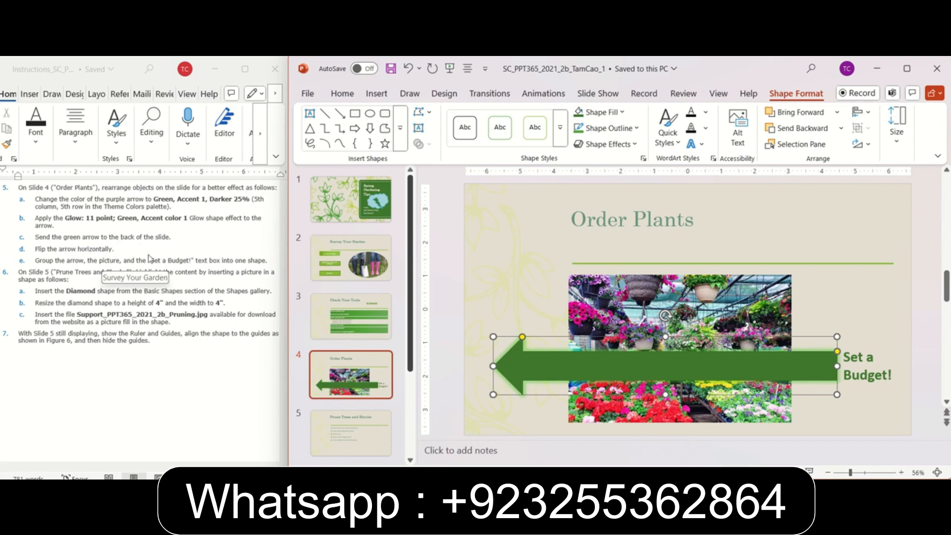
Send the green arrow to the back of Slide 4 and flip it horizontally.
right_click(530, 366)
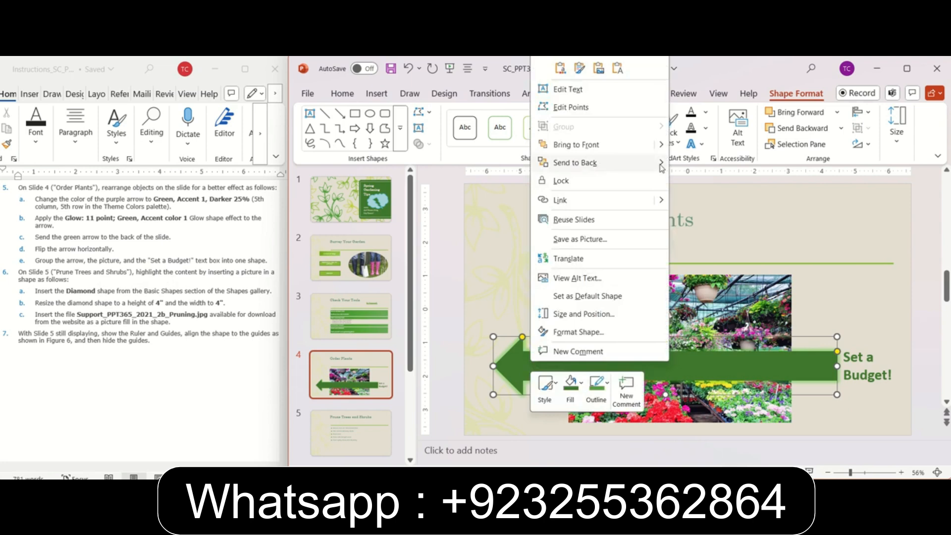
mouse_move(662, 167)
click(696, 170)
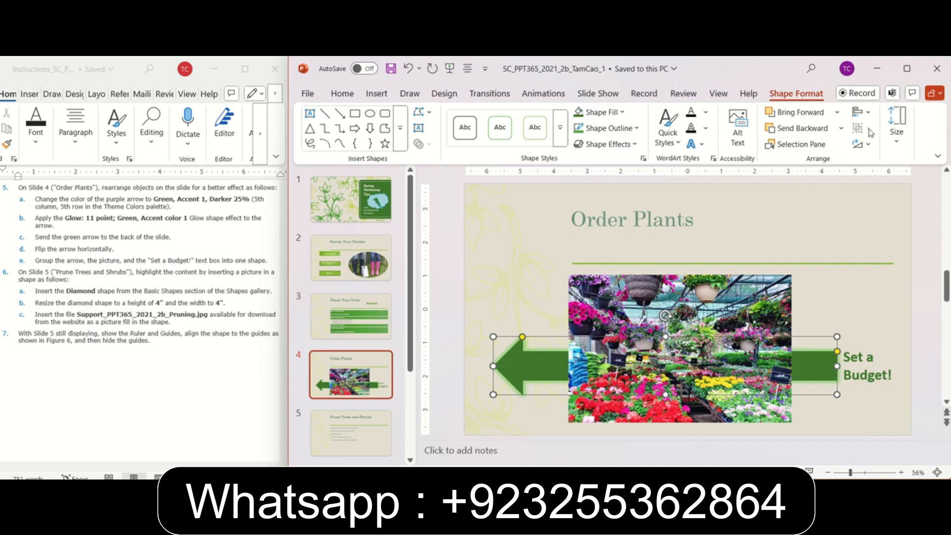
click(862, 144)
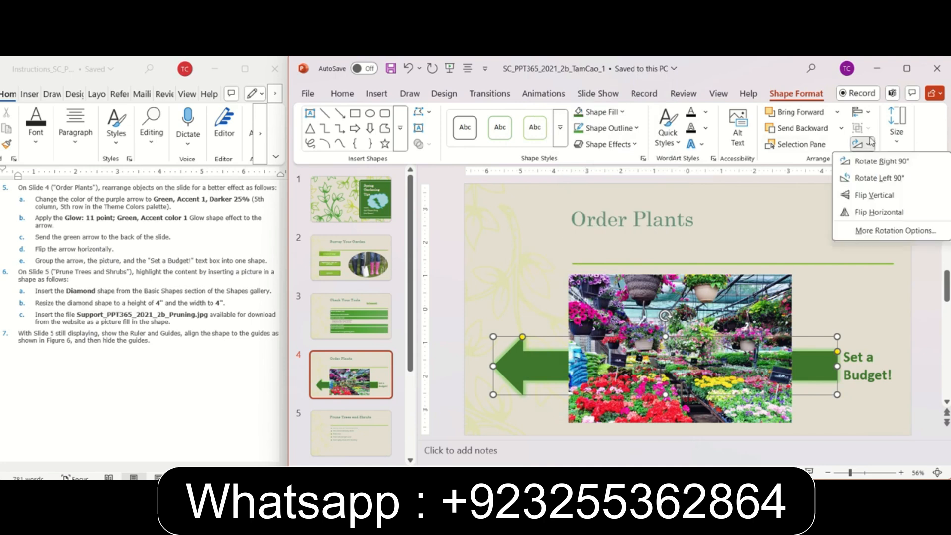
click(873, 212)
click(872, 213)
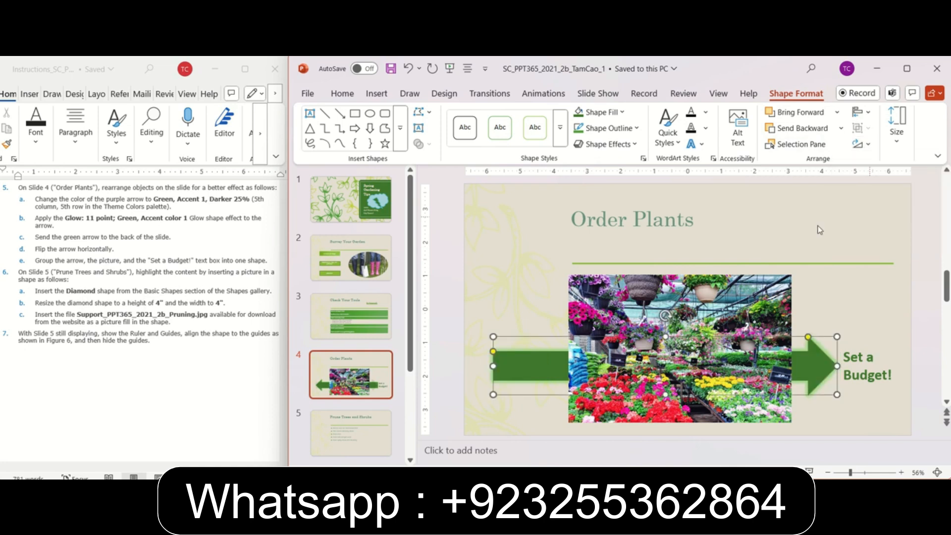
Group the green arrow, the flower market picture, and the "Set a Budget!" text box on Slide 4 into one object.
click(47, 277)
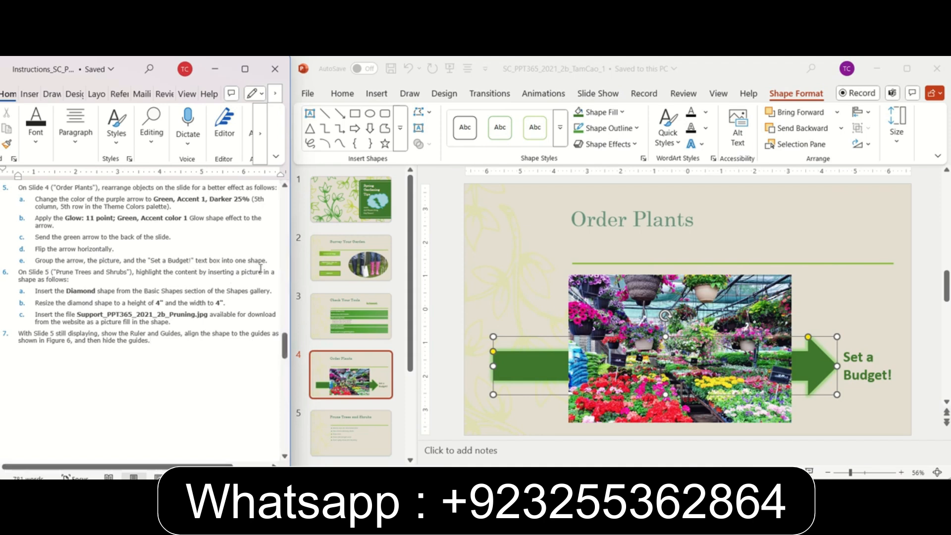
click(589, 286)
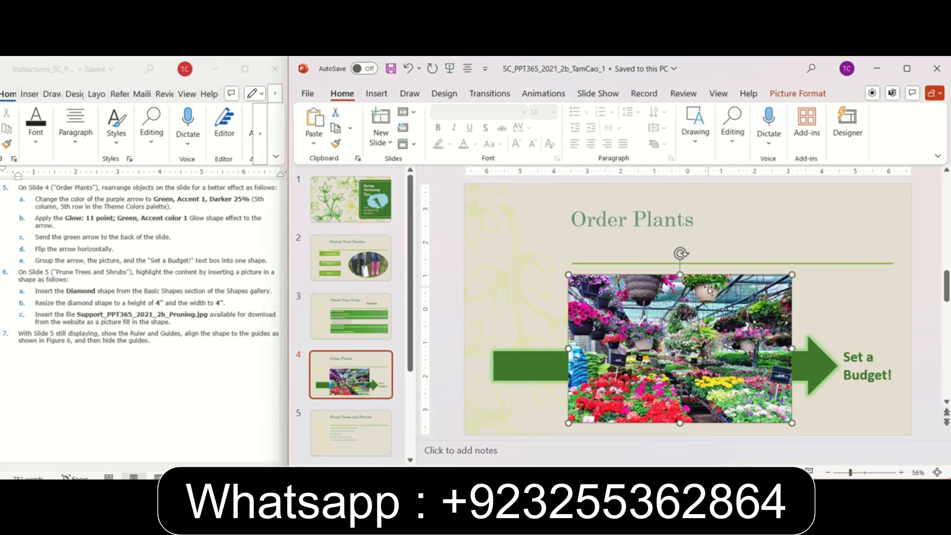
shift+click(510, 362)
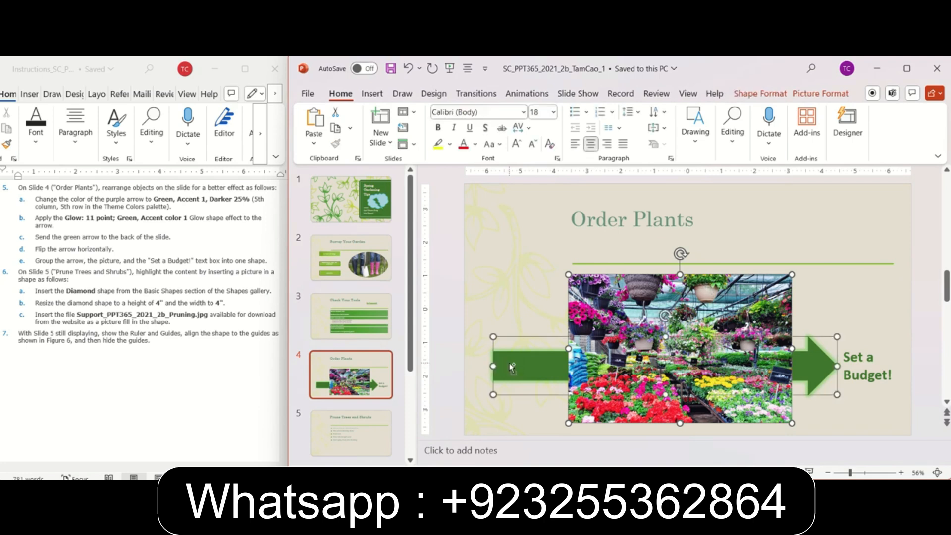
shift+click(874, 357)
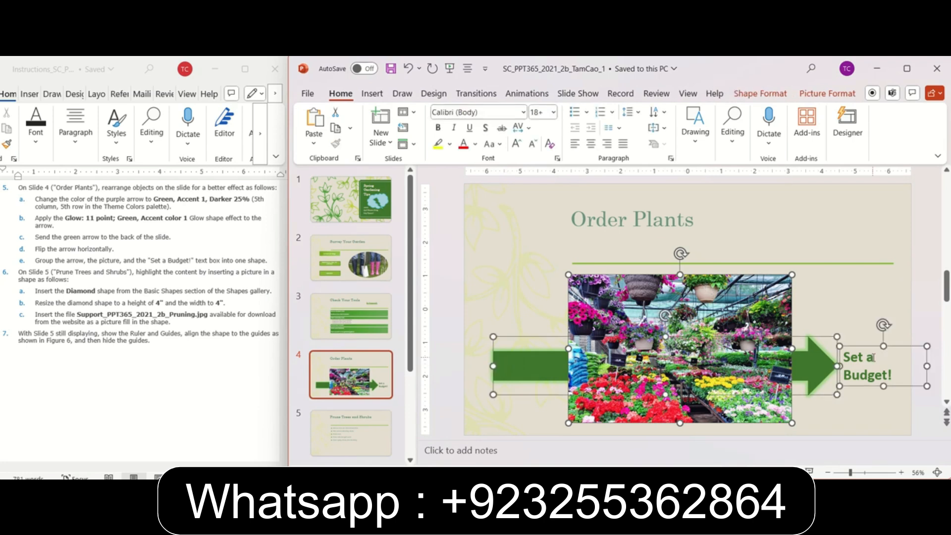
click(827, 93)
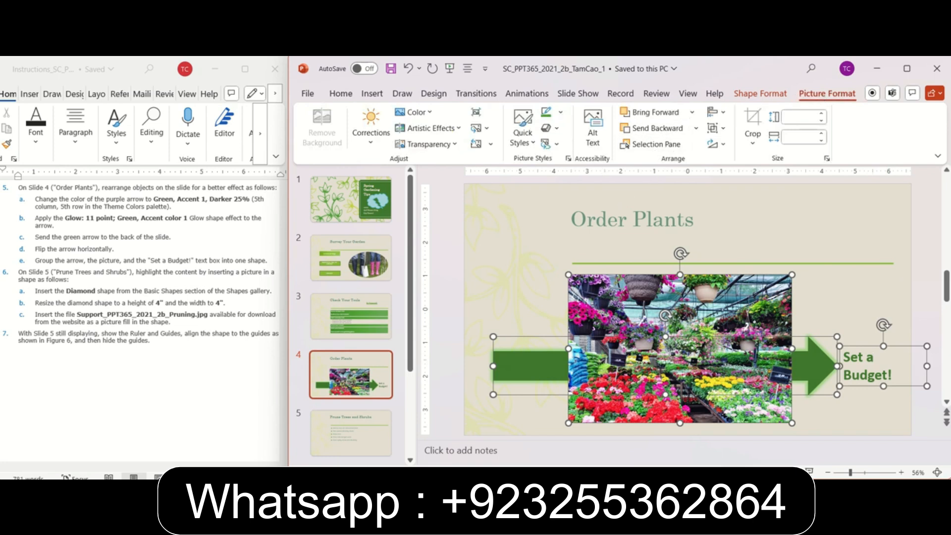
click(765, 97)
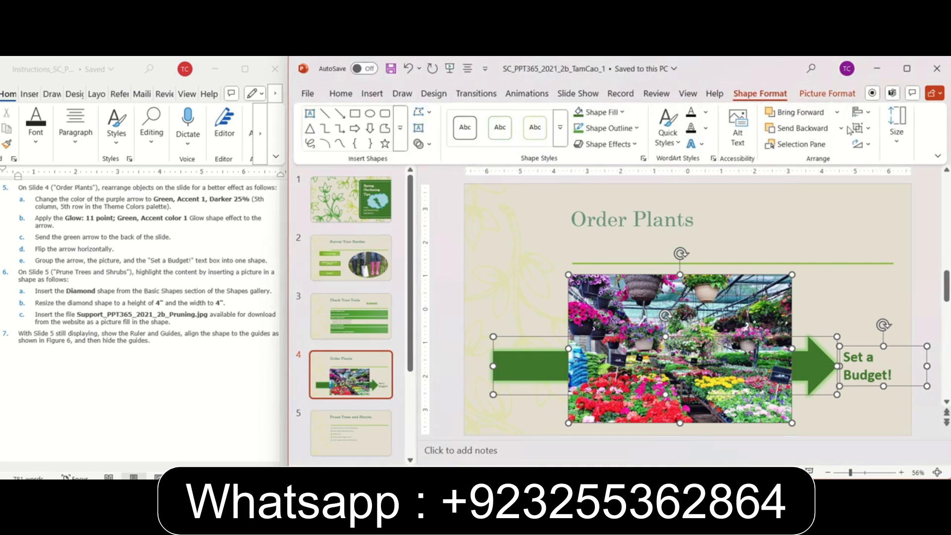
click(866, 131)
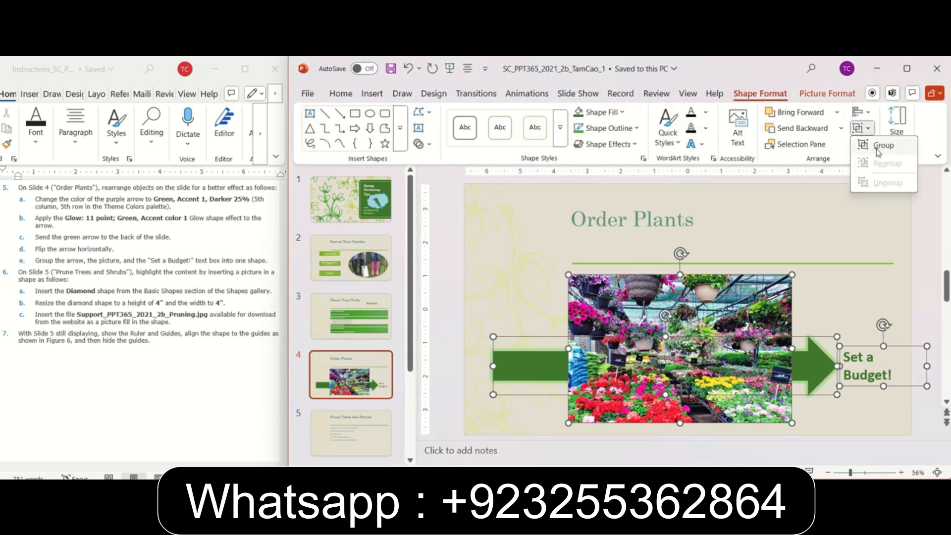
click(878, 148)
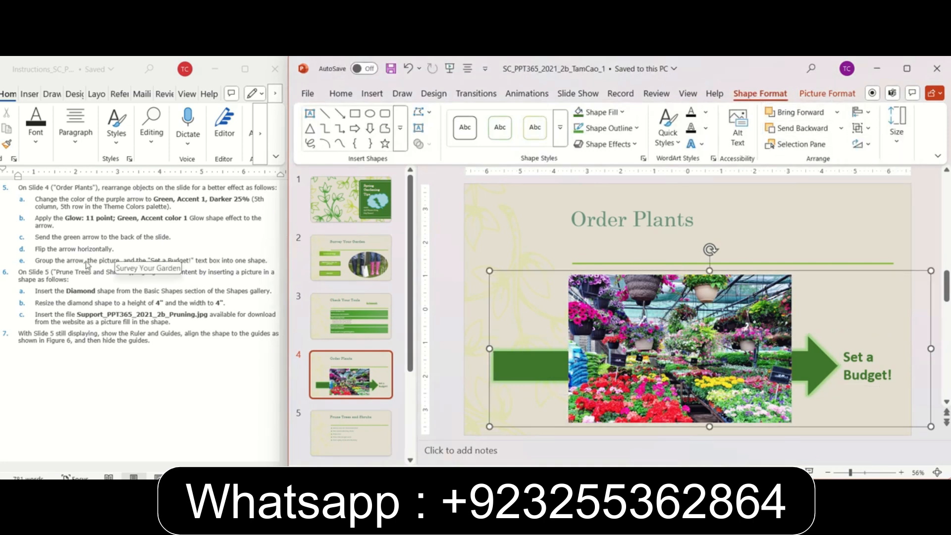
Draw a Diamond from the Basic Shapes, about 3.5" wide, beside the bulleted list on Slide 5, "Prune Trees and Shrubs".
click(60, 270)
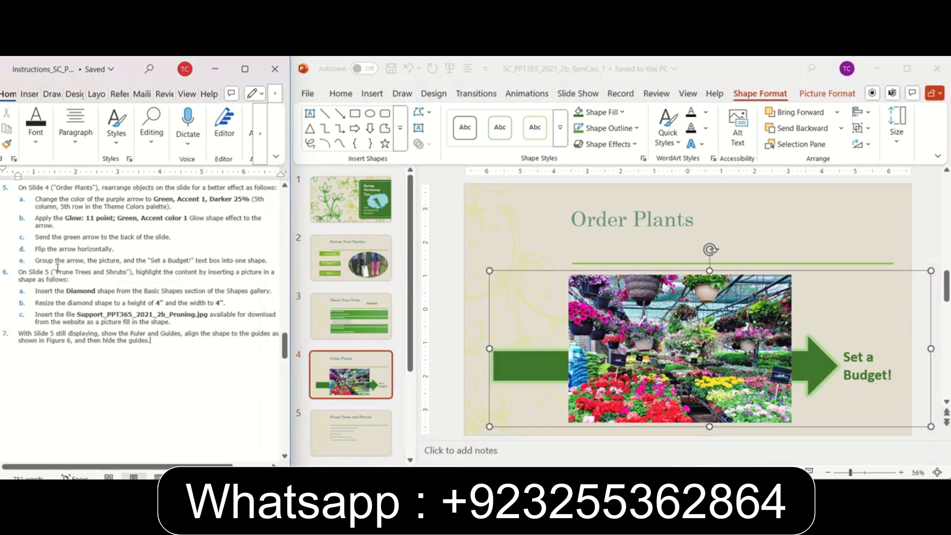
drag(284, 346, 284, 358)
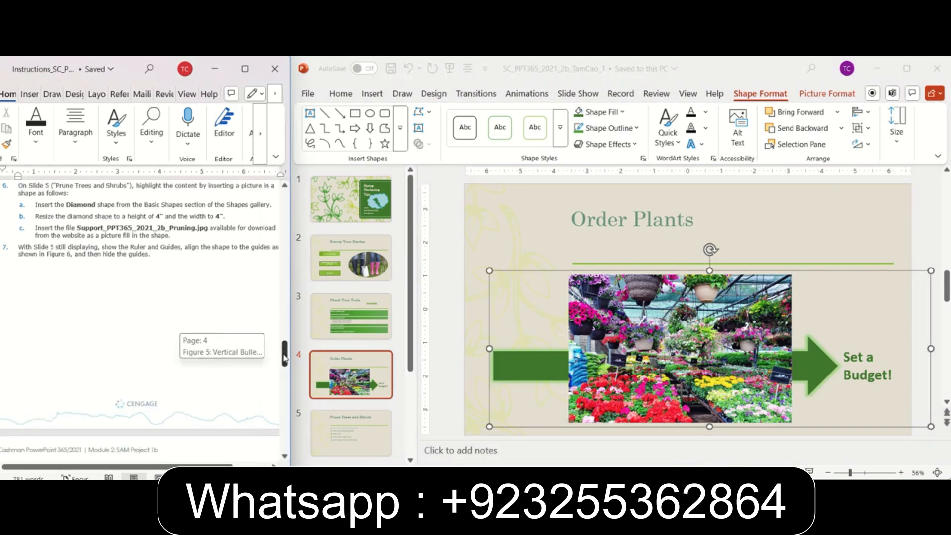
click(352, 445)
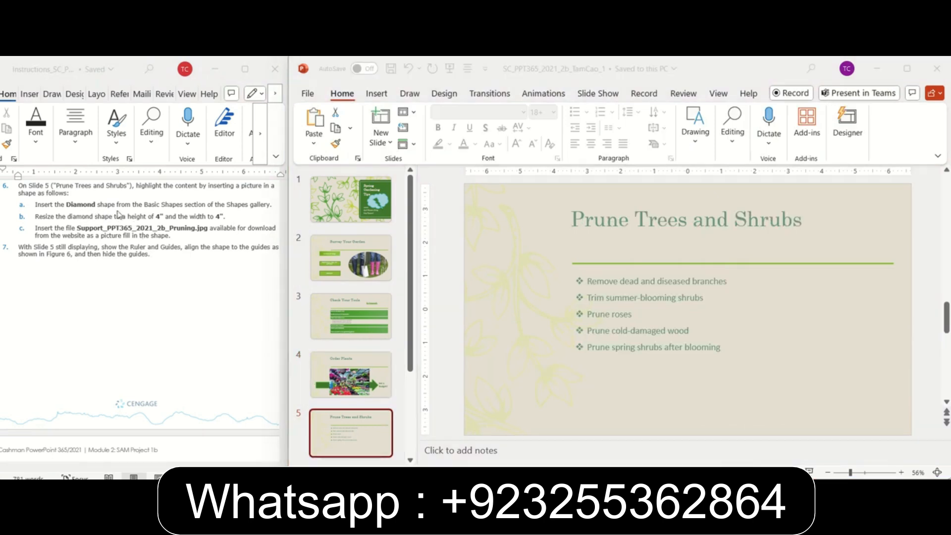
click(382, 99)
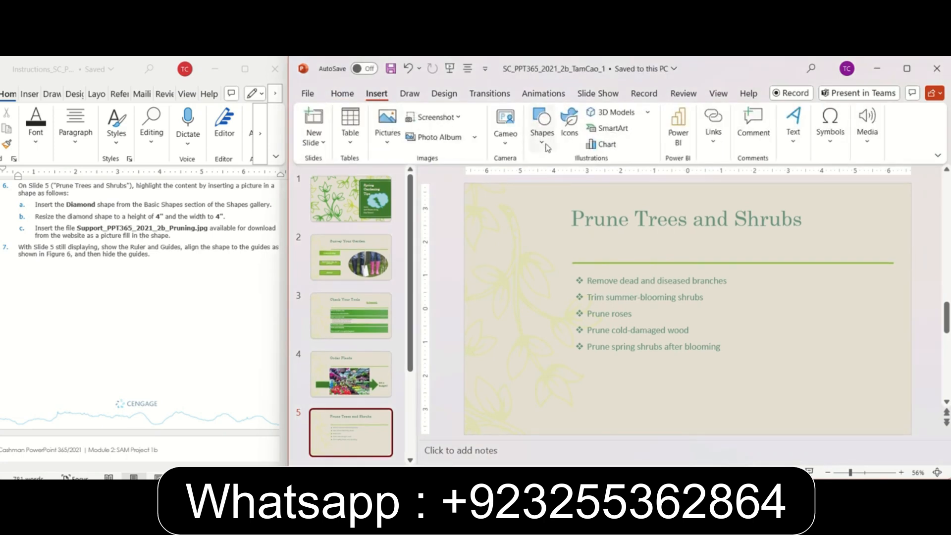
click(547, 147)
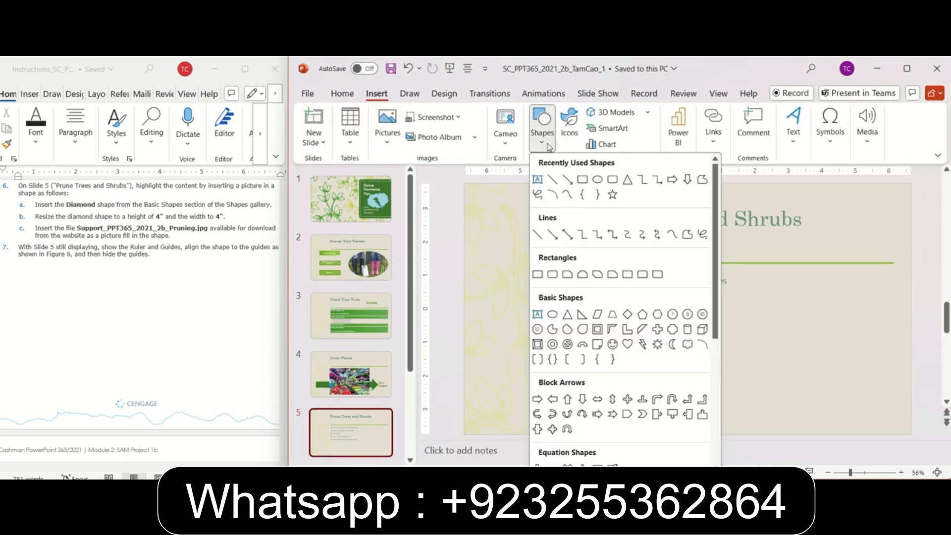
drag(719, 290, 727, 373)
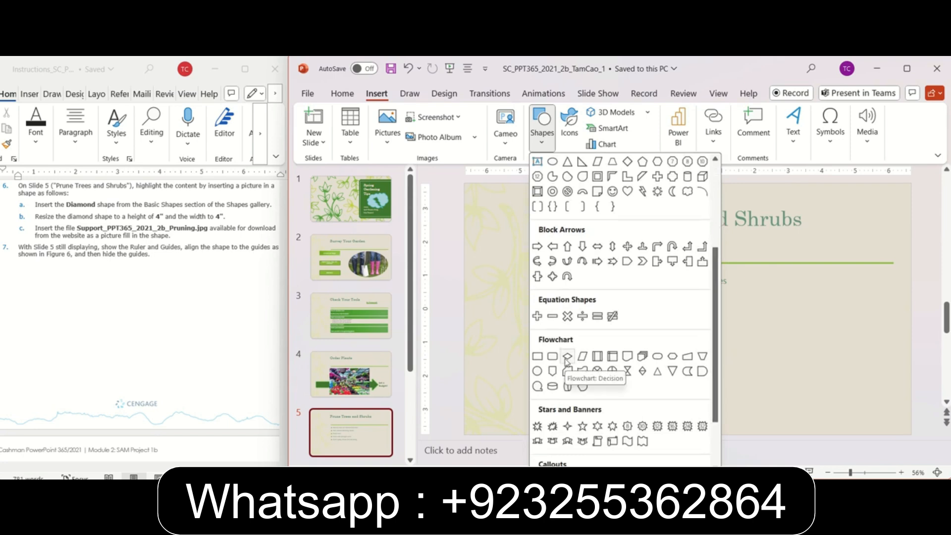
scroll(641, 402, down, 3)
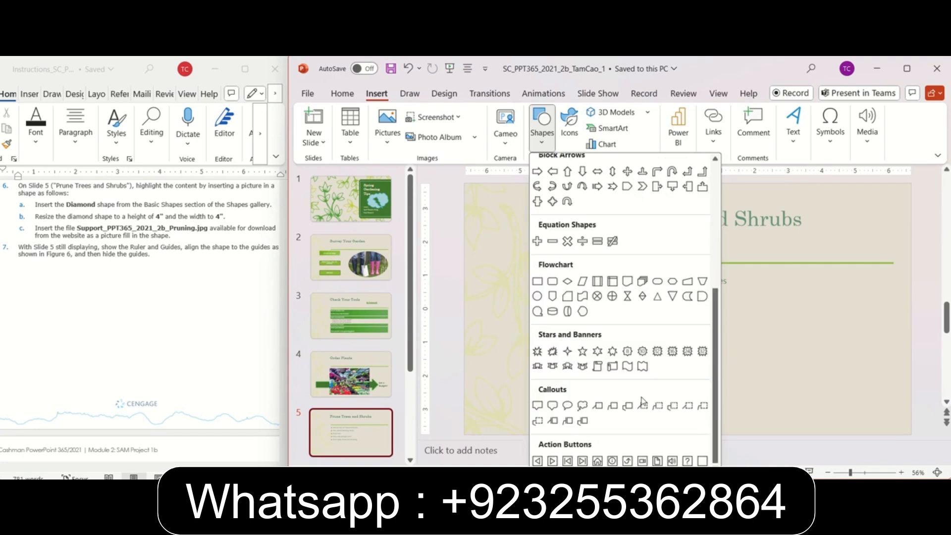
scroll(639, 386, up, 2)
click(542, 131)
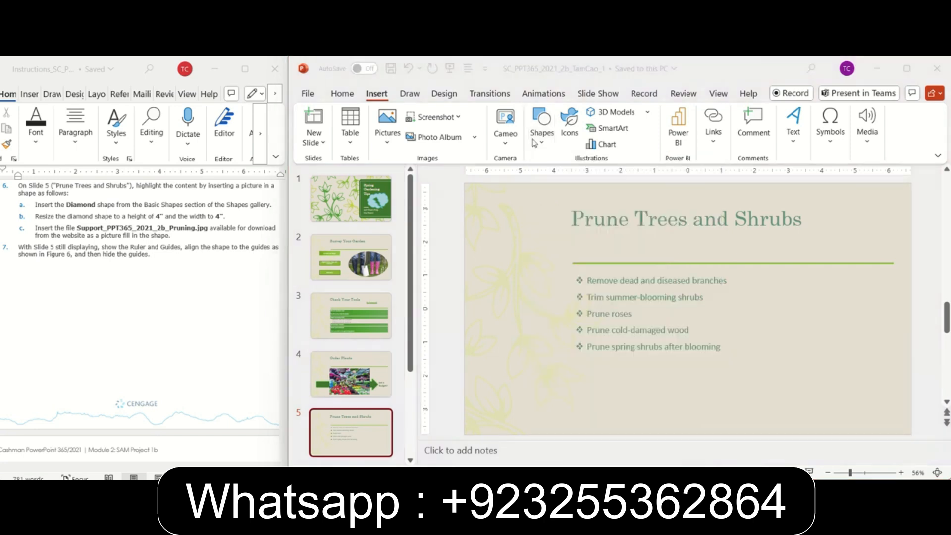
click(542, 131)
click(627, 314)
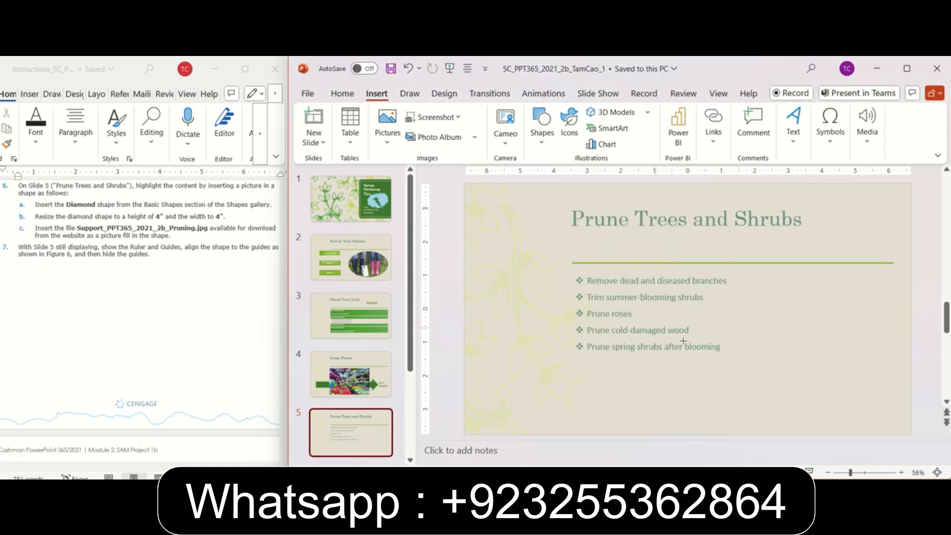
drag(783, 299, 902, 385)
drag(823, 349, 824, 344)
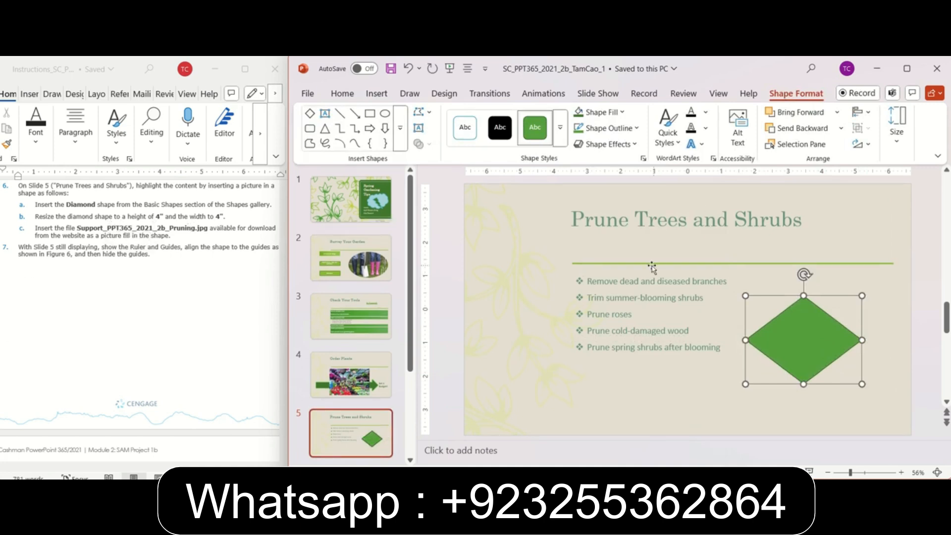
Set the diamond's height to 4" and its width to 4".
click(896, 130)
click(913, 176)
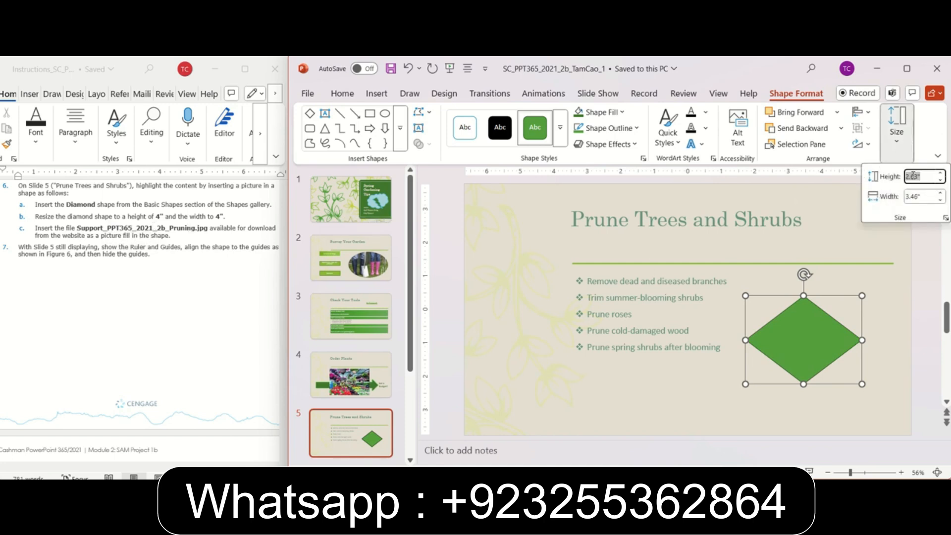
text(4)
key(Return)
click(921, 195)
text(4)
key(Return)
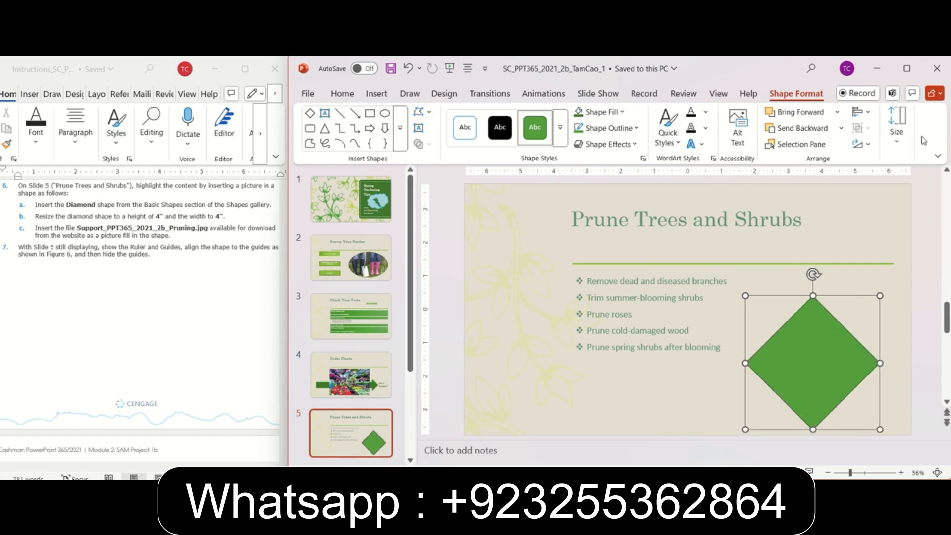
click(902, 123)
click(902, 123)
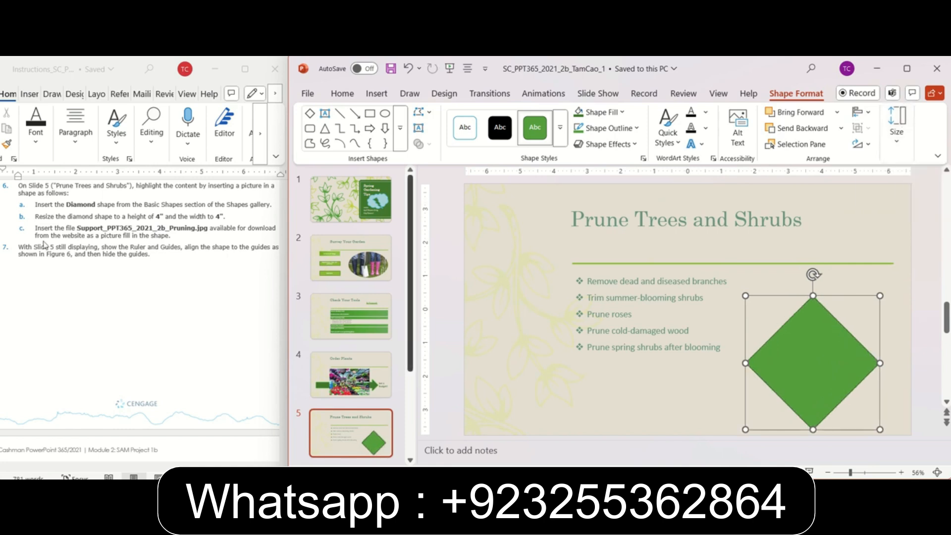
click(69, 225)
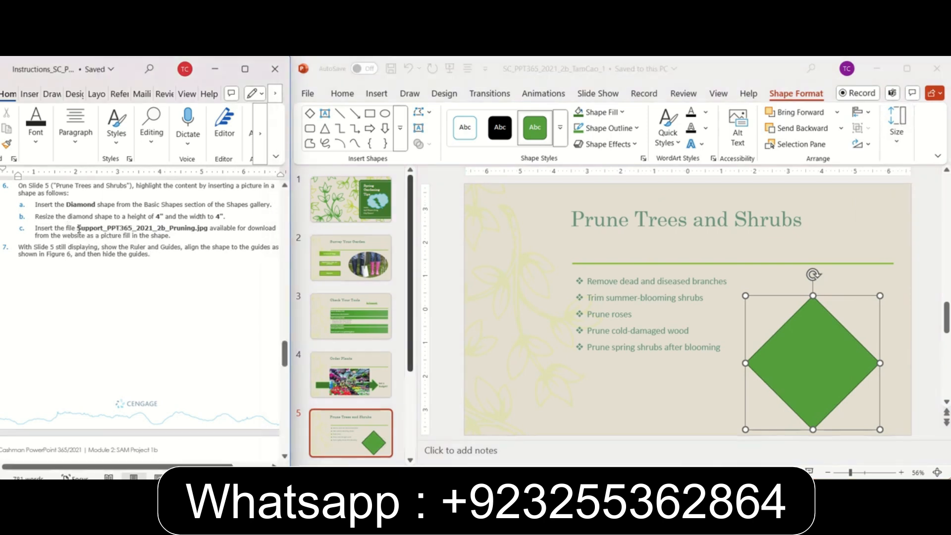
click(812, 342)
right_click(802, 337)
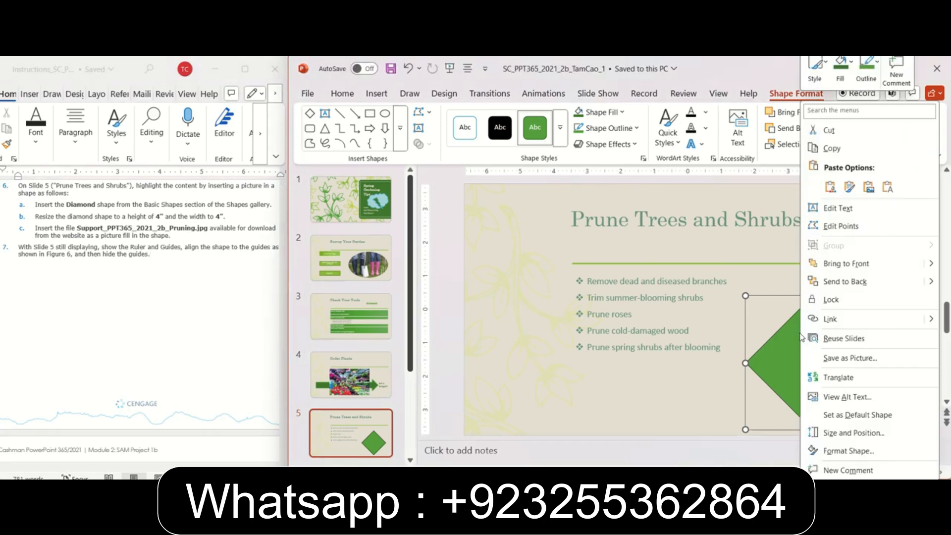
click(868, 459)
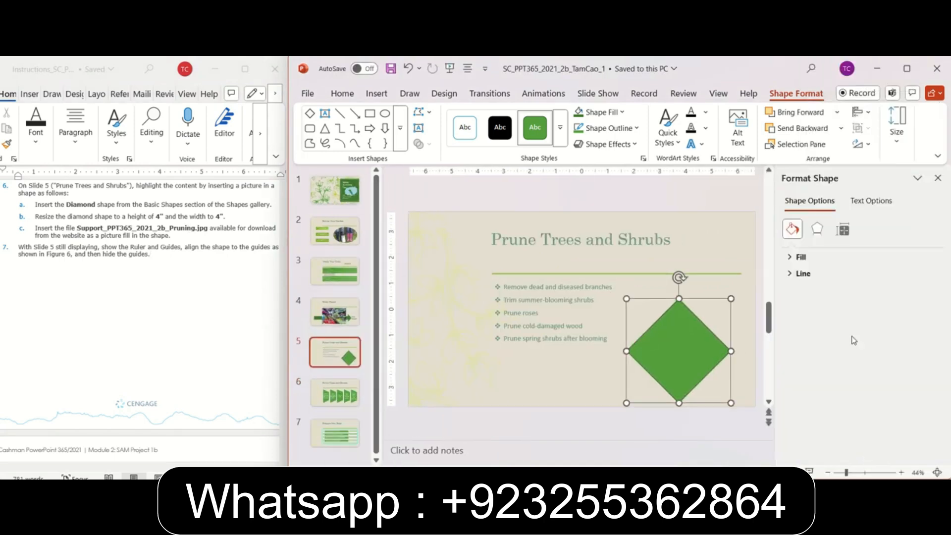
click(816, 258)
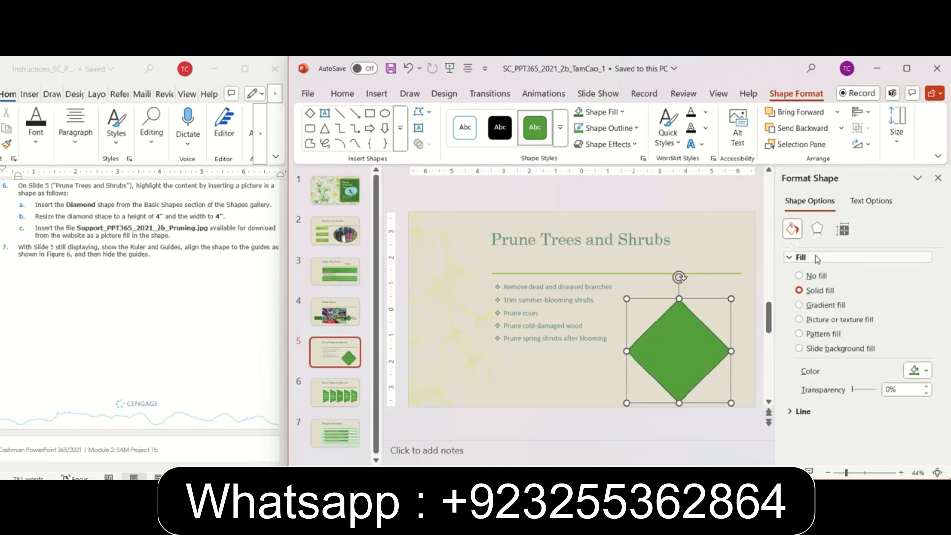
click(925, 371)
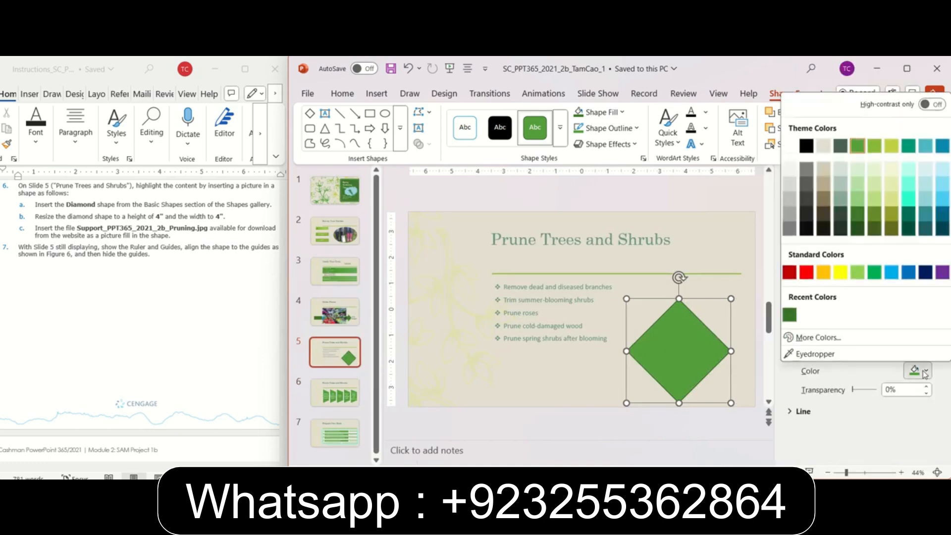
click(925, 372)
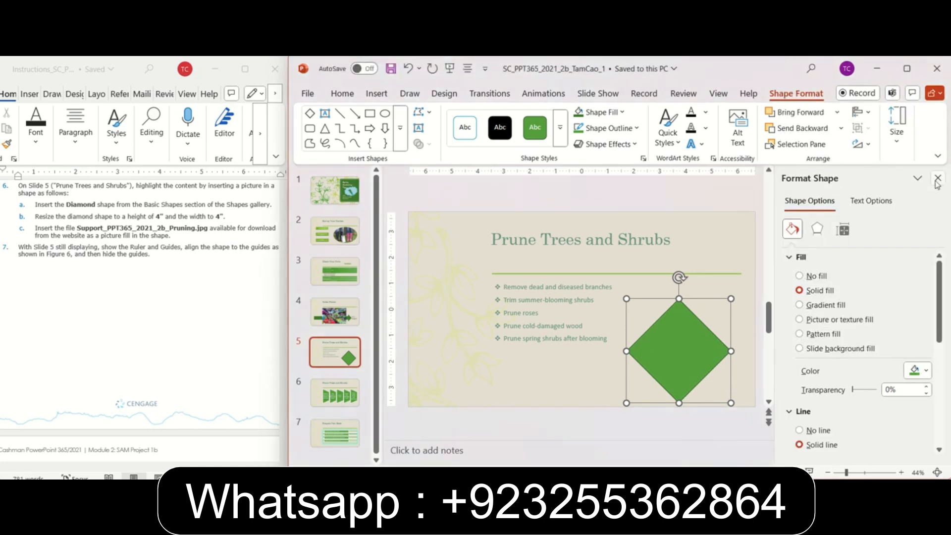
click(938, 179)
Fill the diamond on Slide 5 with the picture file Support_PPT365_2021_2b_Pruning_1 from the Downloads folder.
click(622, 113)
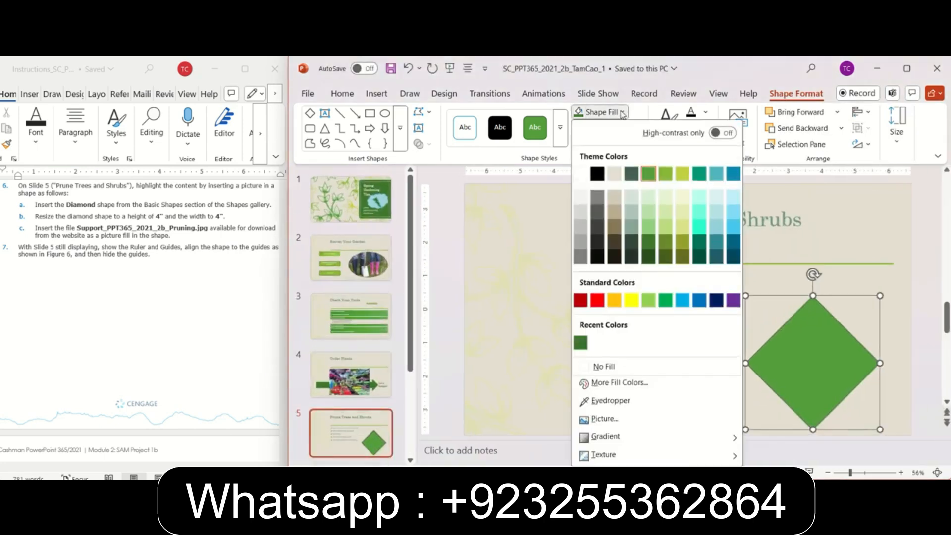
click(604, 419)
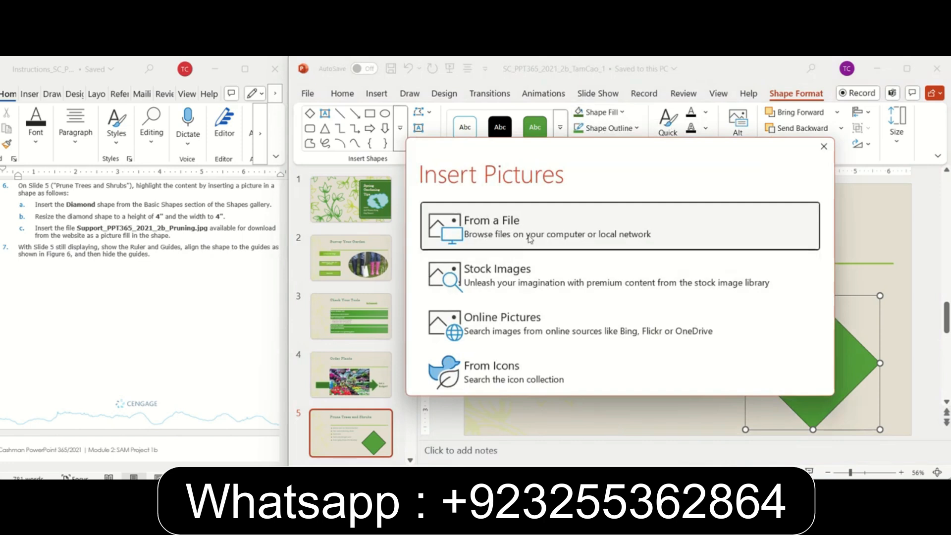
click(530, 238)
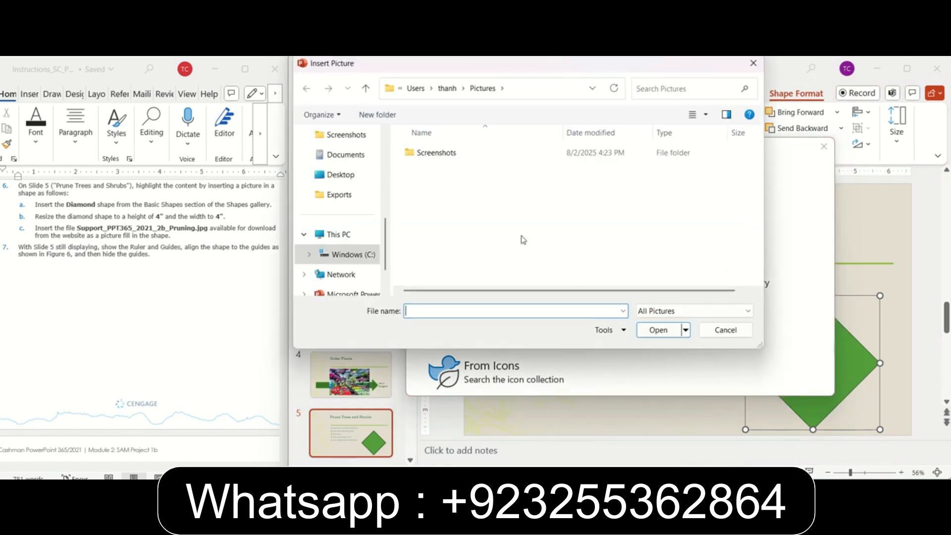
scroll(363, 233, up, 3)
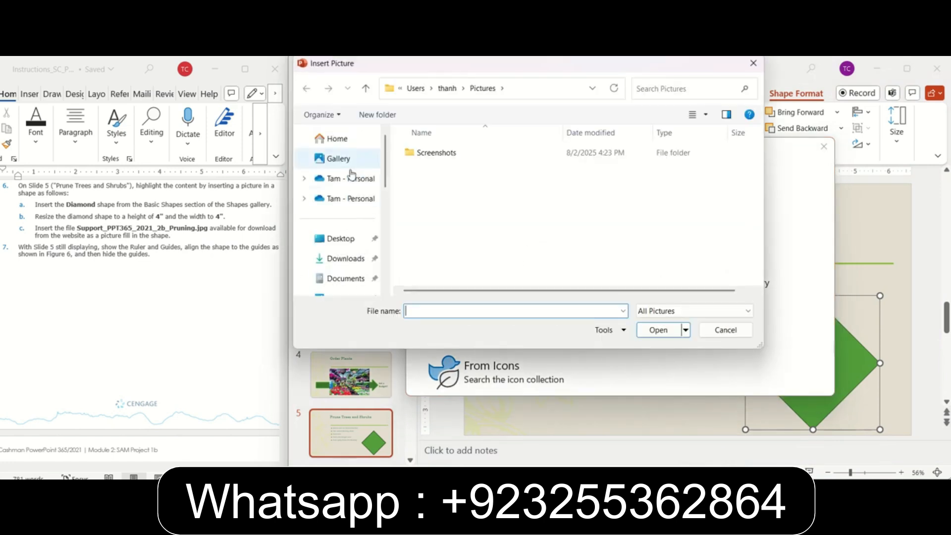
click(352, 267)
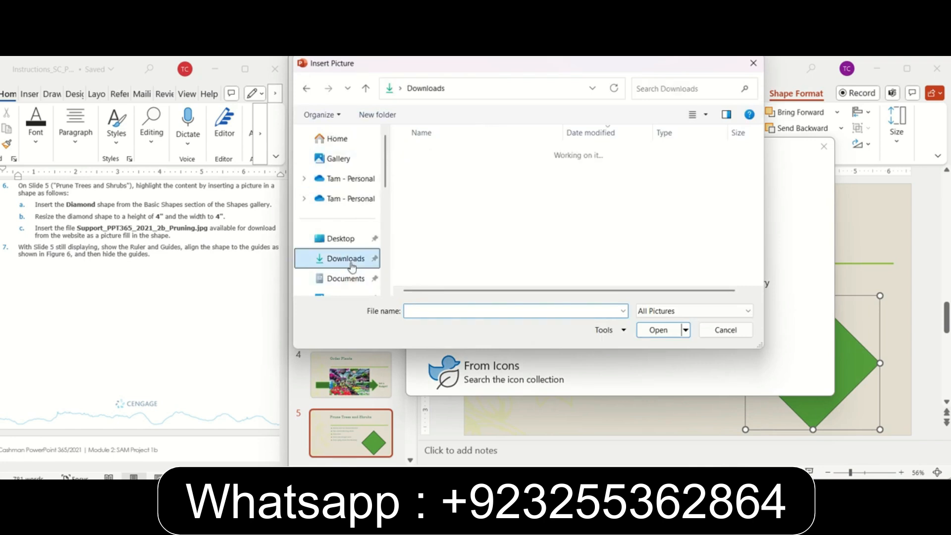
click(674, 94)
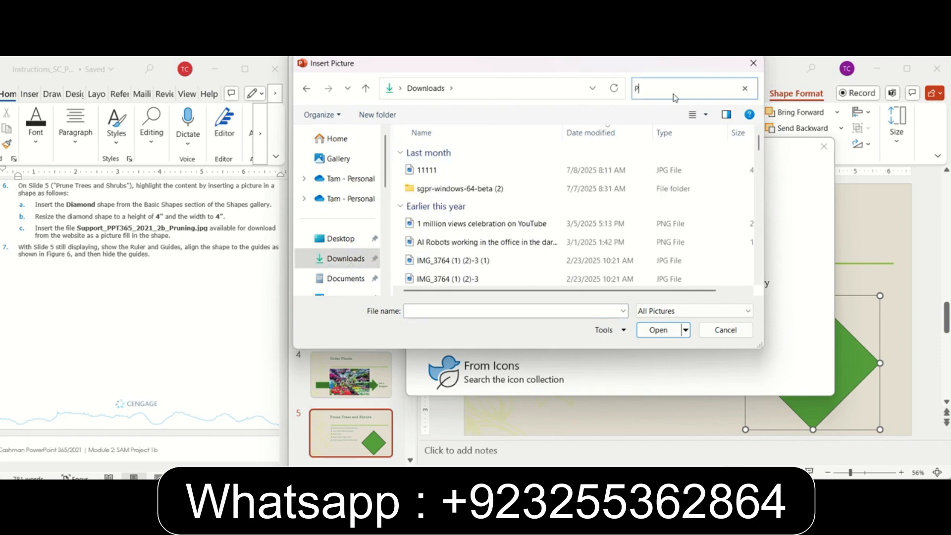
text(Pruning)
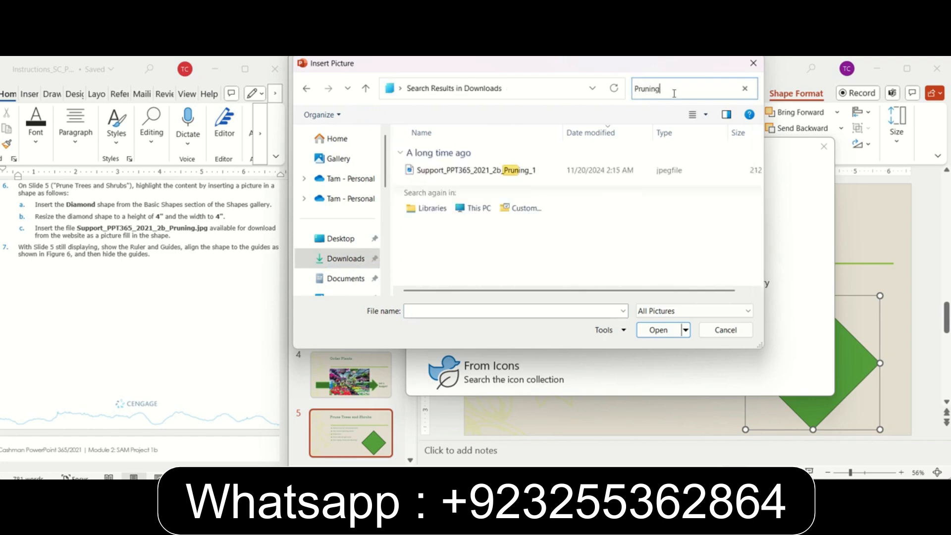
click(534, 173)
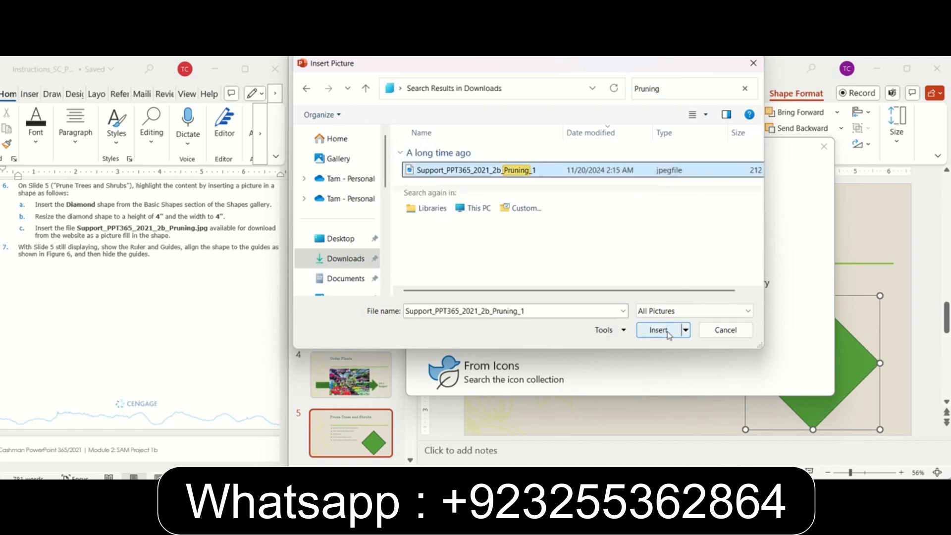
click(667, 333)
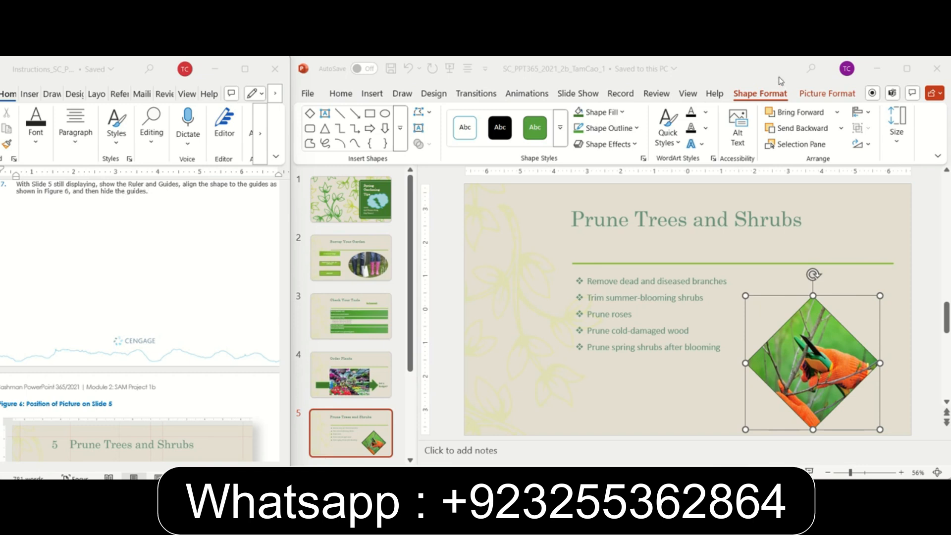
Show the guides on Slide 5 and check the diamond's position in Figure 6 of the instructions document.
click(693, 96)
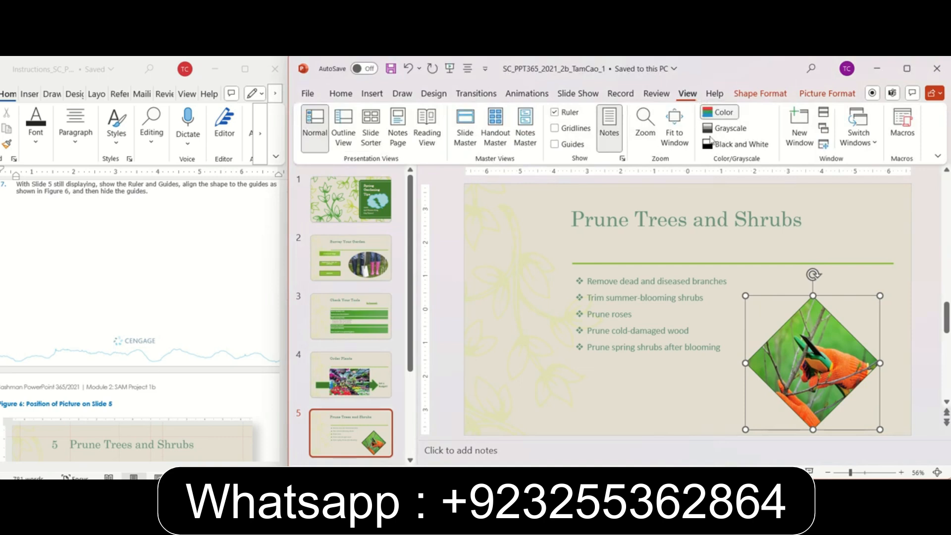
click(579, 148)
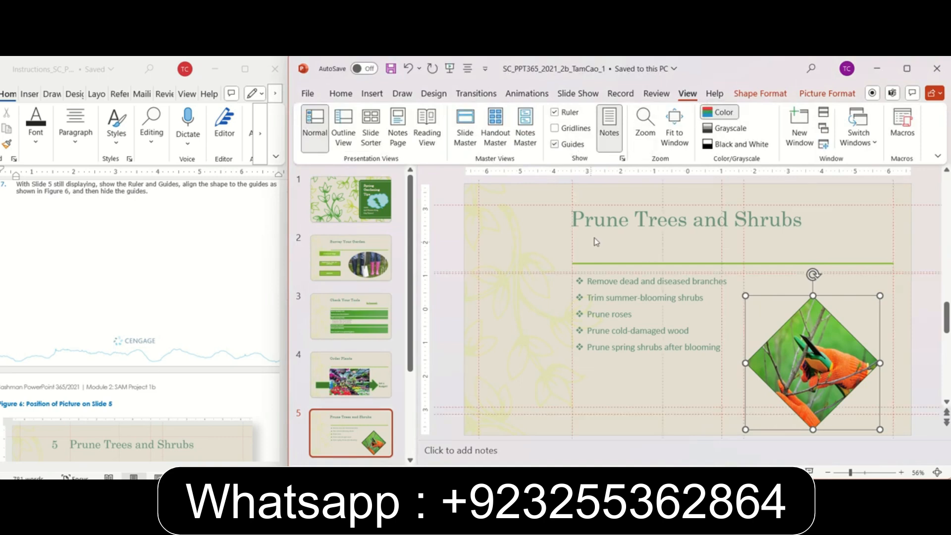
click(165, 276)
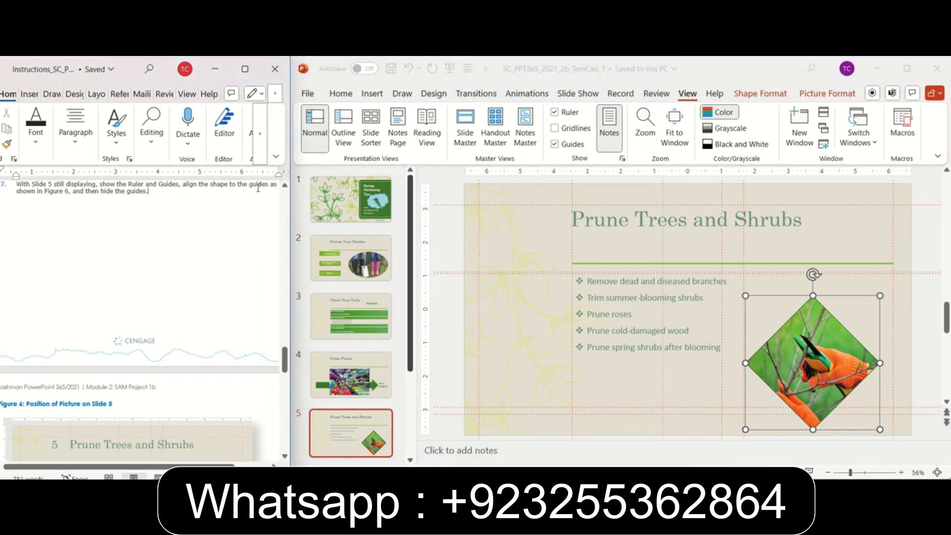
scroll(208, 323, down, 3)
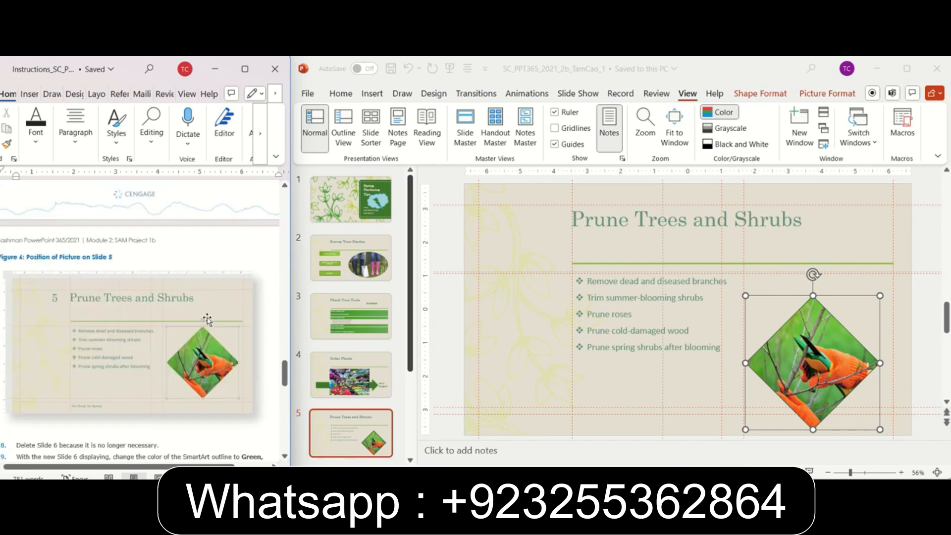
scroll(208, 321, up, 5)
scroll(191, 293, down, 4)
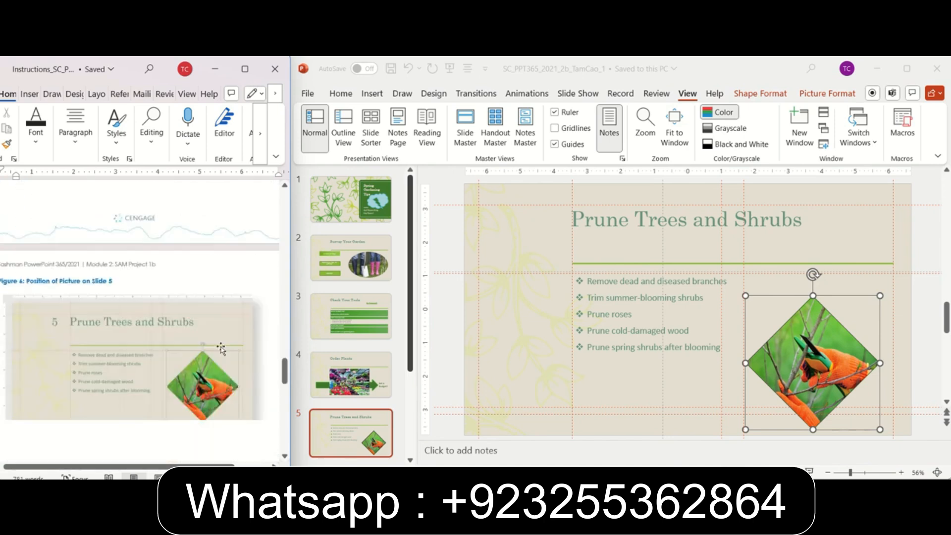
Move the diamond so its left edge meets the vertical guide beside the list and its top meets the horizontal guide below the green line.
click(820, 348)
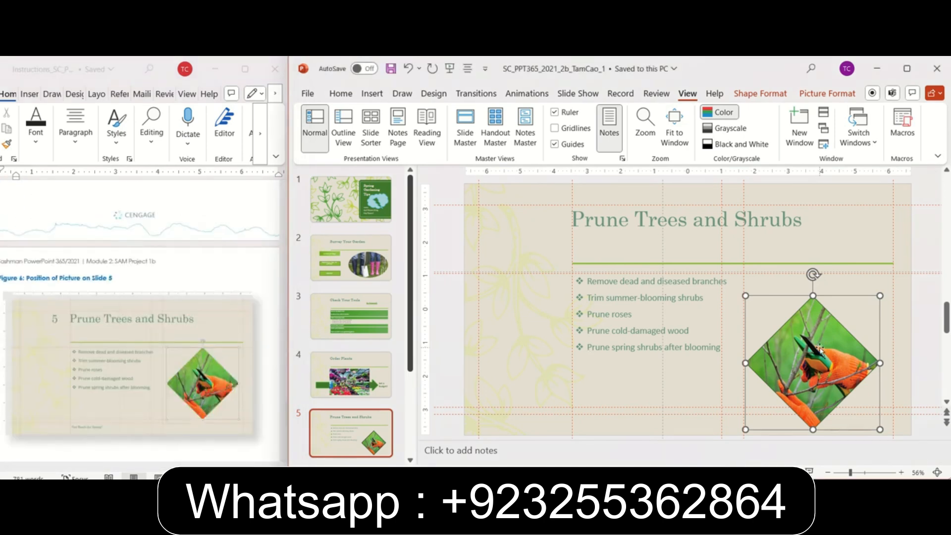
drag(819, 325, 816, 303)
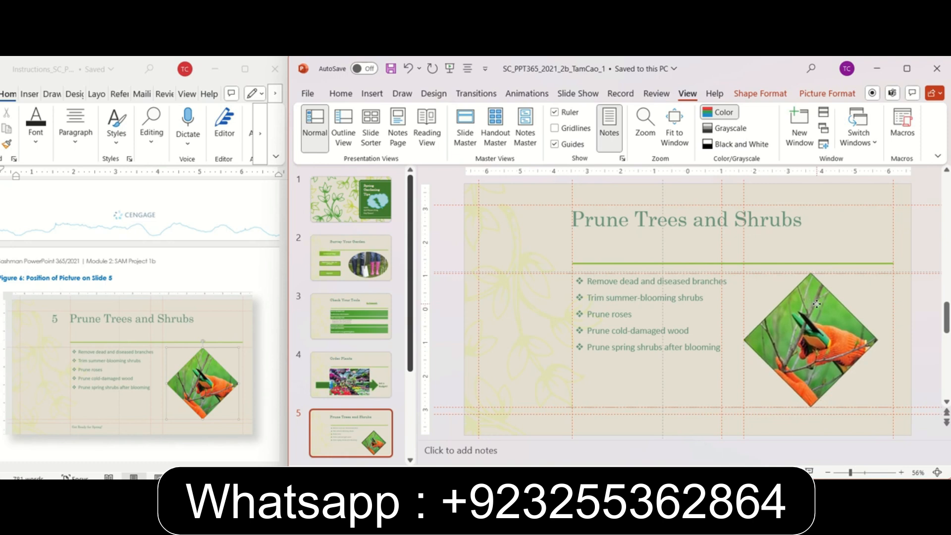
drag(816, 303, 816, 303)
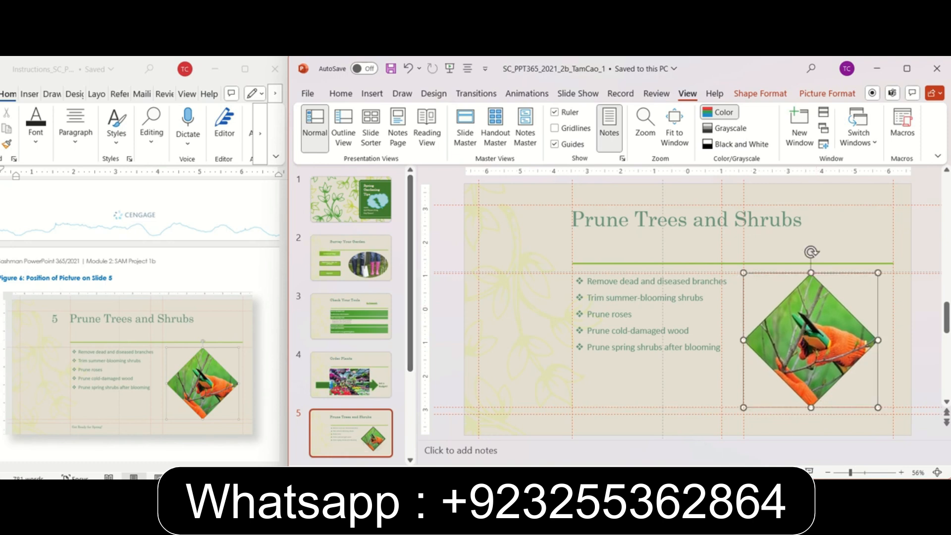
Recheck instruction 7 in the document and hide the guides on Slide 5.
scroll(151, 281, up, 3)
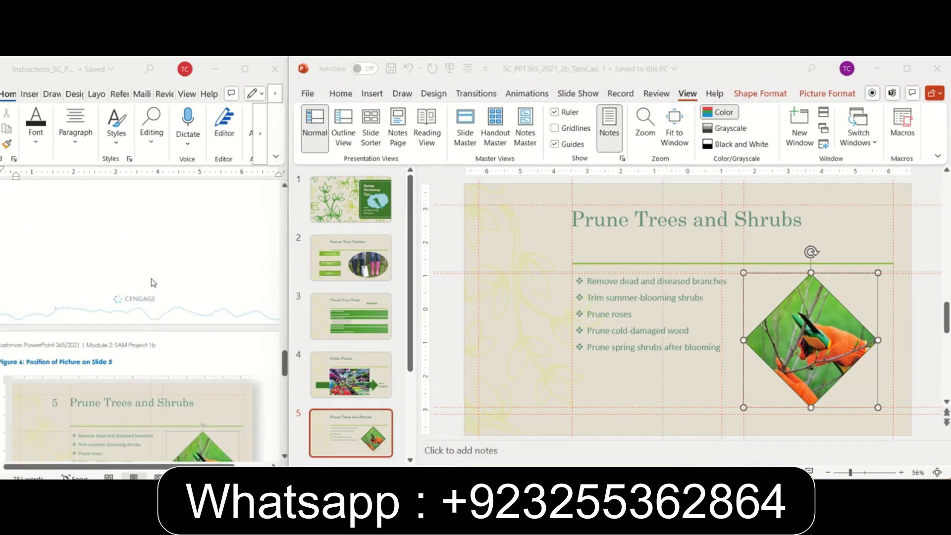
scroll(151, 282, up, 1)
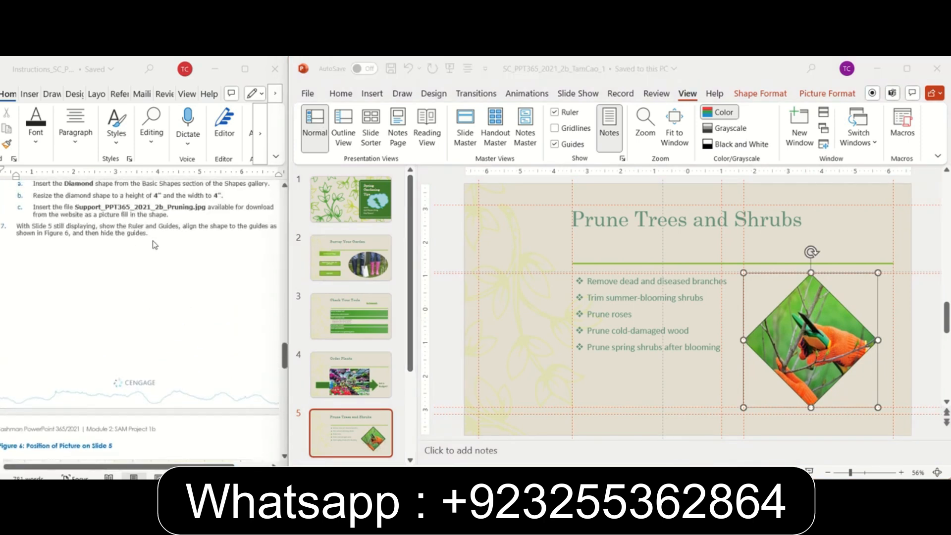
click(578, 145)
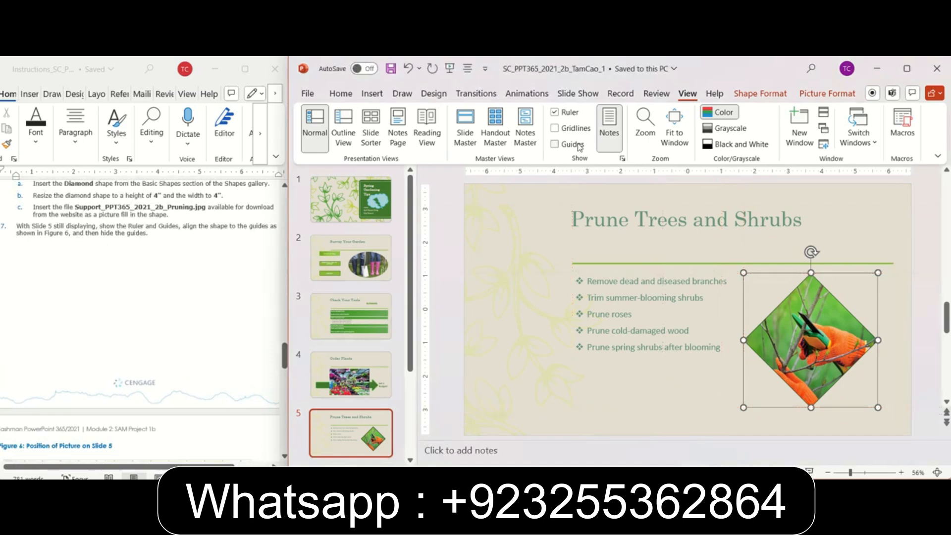
Delete Slide 6, the "Prune Trees and Shrubs" slide with the five-shape SmartArt, as instruction 8 asks.
click(149, 319)
scroll(182, 322, down, 8)
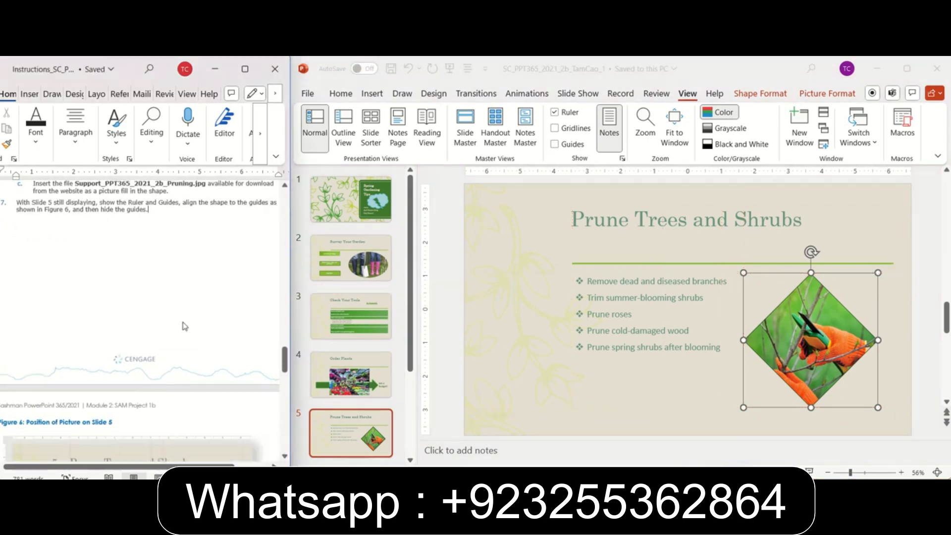
scroll(109, 308, down, 4)
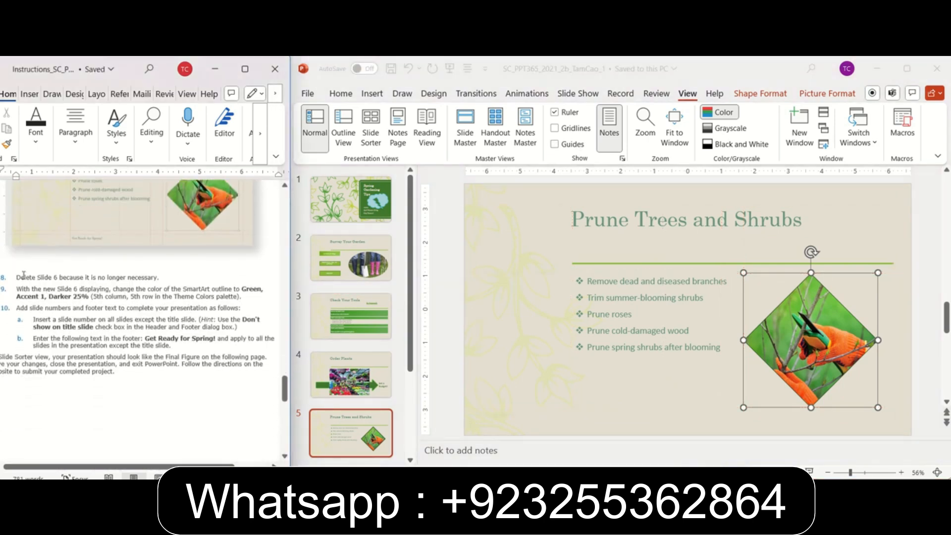
scroll(372, 407, down, 3)
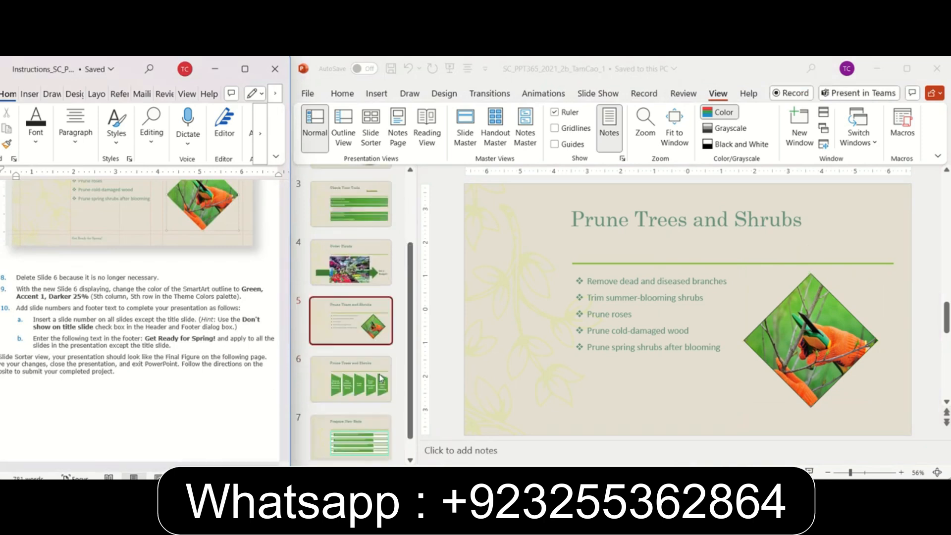
click(345, 363)
right_click(346, 363)
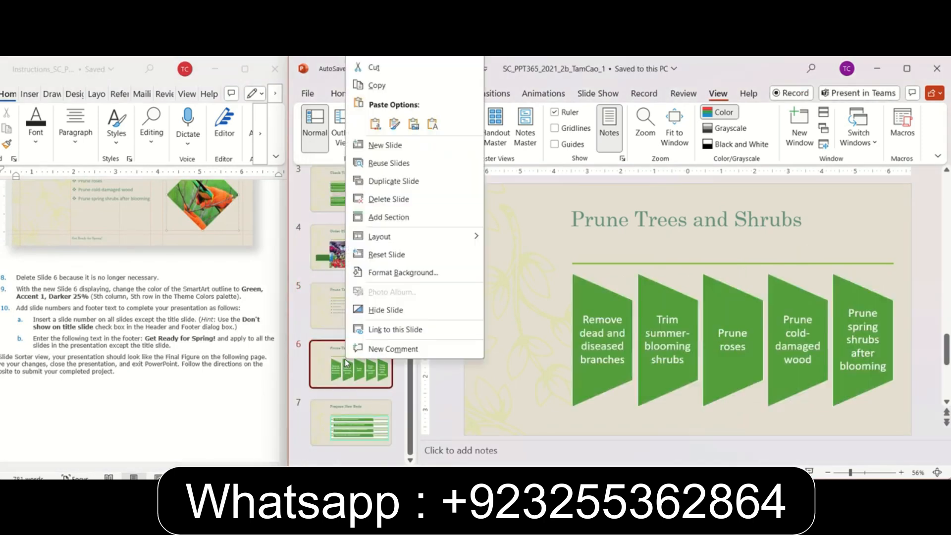
click(417, 201)
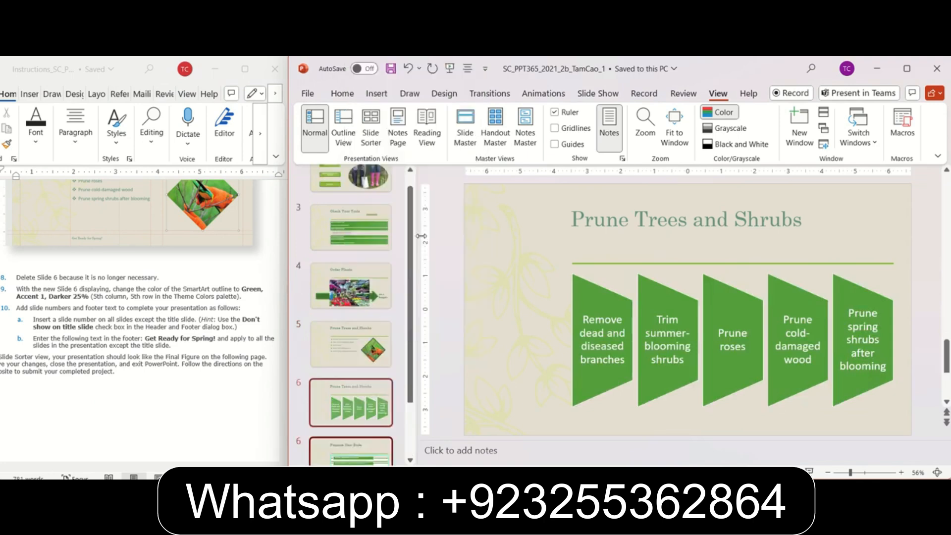
Set the outline color of the SmartArt on the new Slide 6, "Prepare New Beds", to Green, Accent 1, Darker 25%.
click(43, 296)
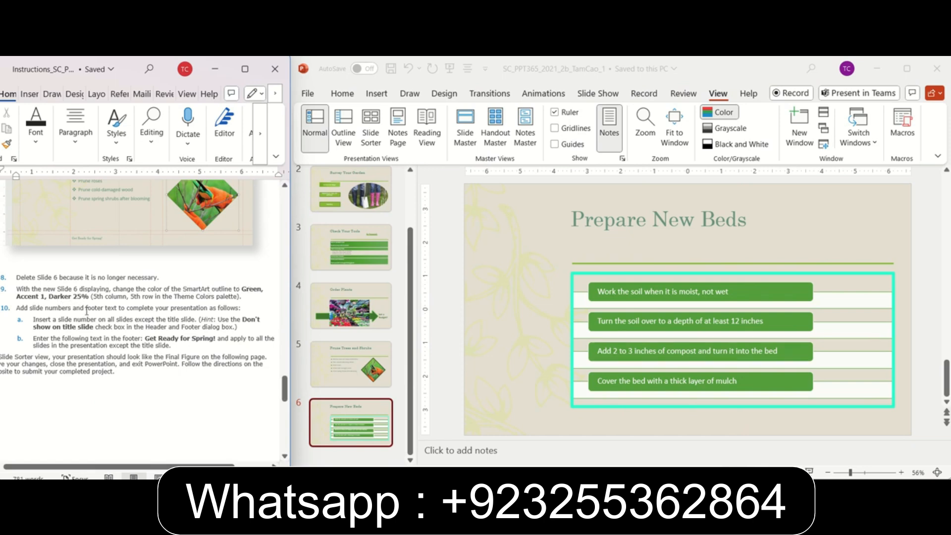
click(623, 276)
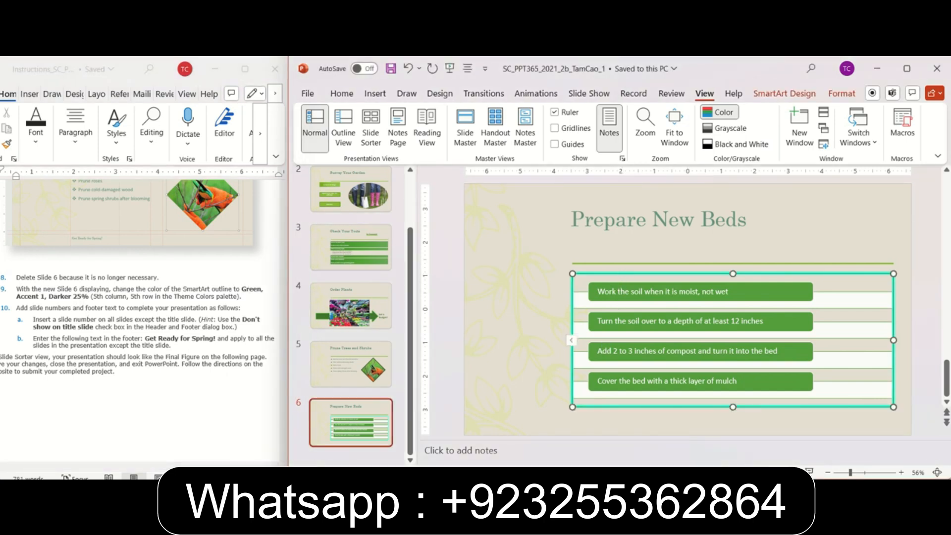
click(814, 94)
click(837, 95)
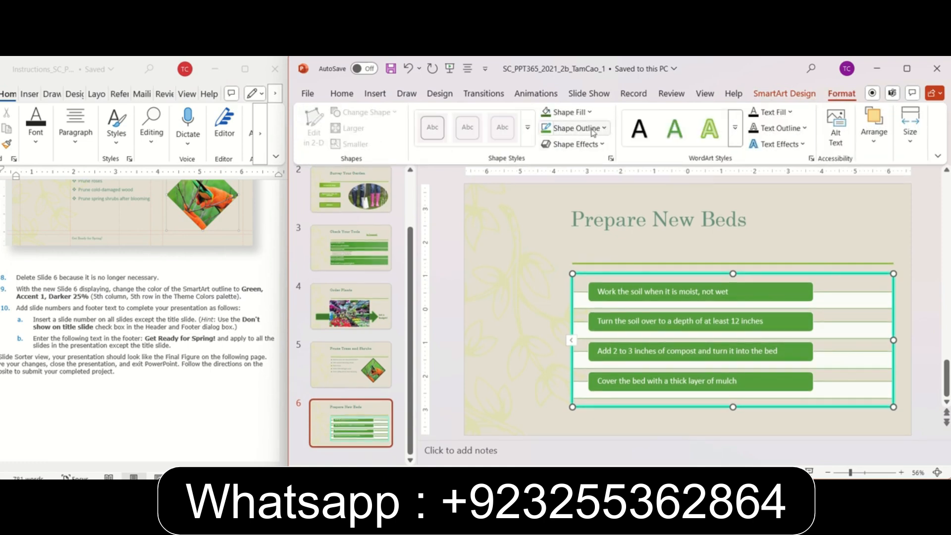
click(593, 132)
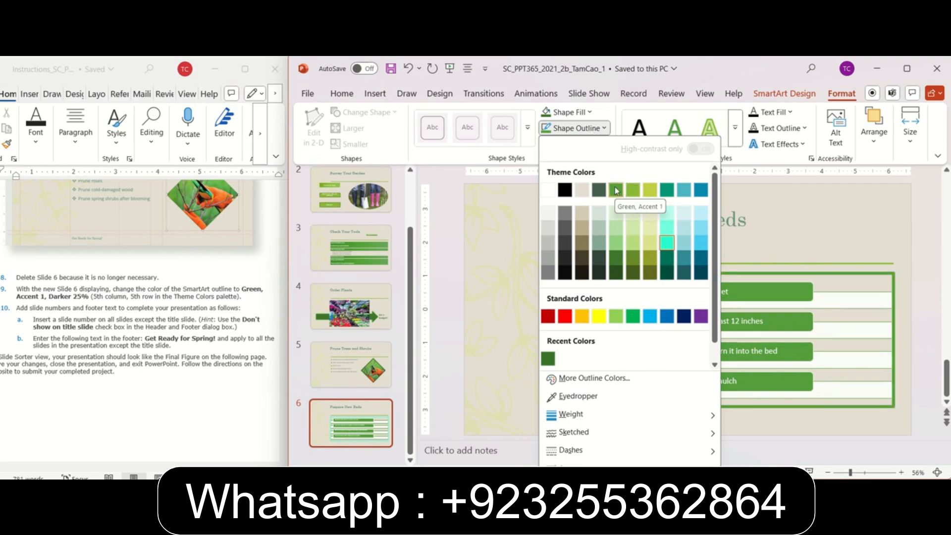
click(616, 260)
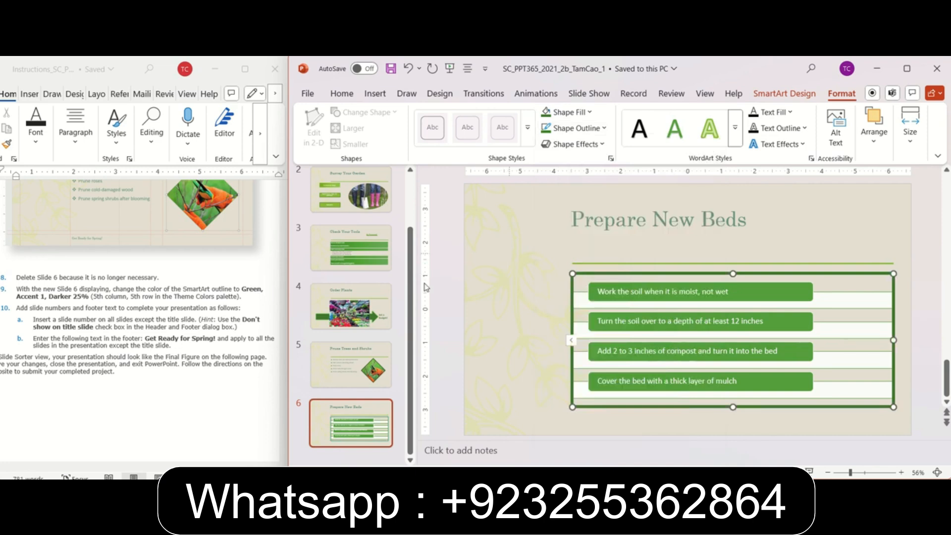
Review instruction 10 in the document and turn on slide numbers in the presentation's header and footer settings.
click(96, 316)
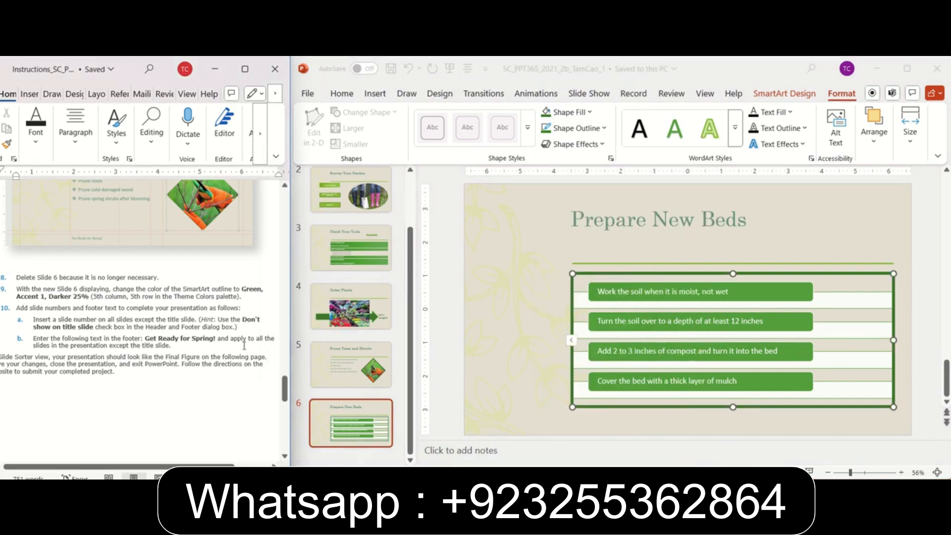
drag(284, 387, 285, 395)
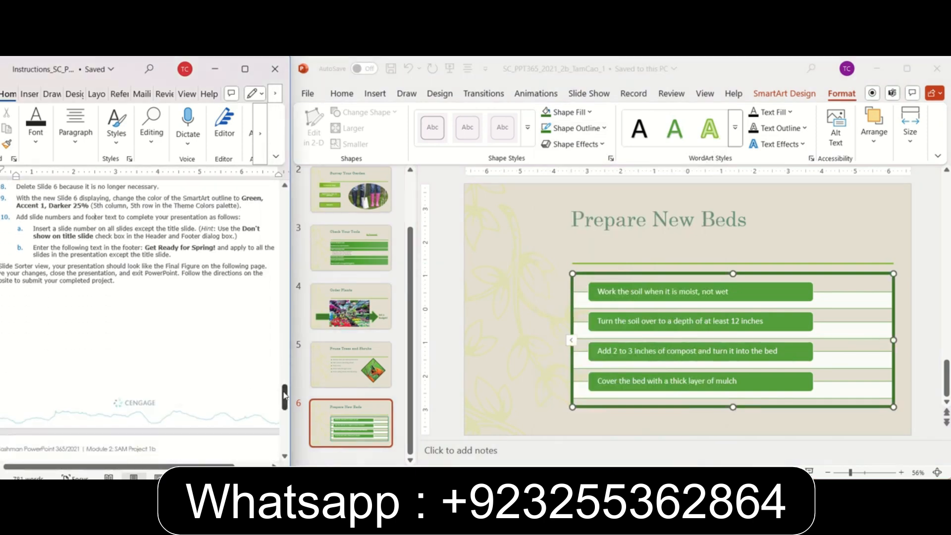
drag(30, 218, 137, 222)
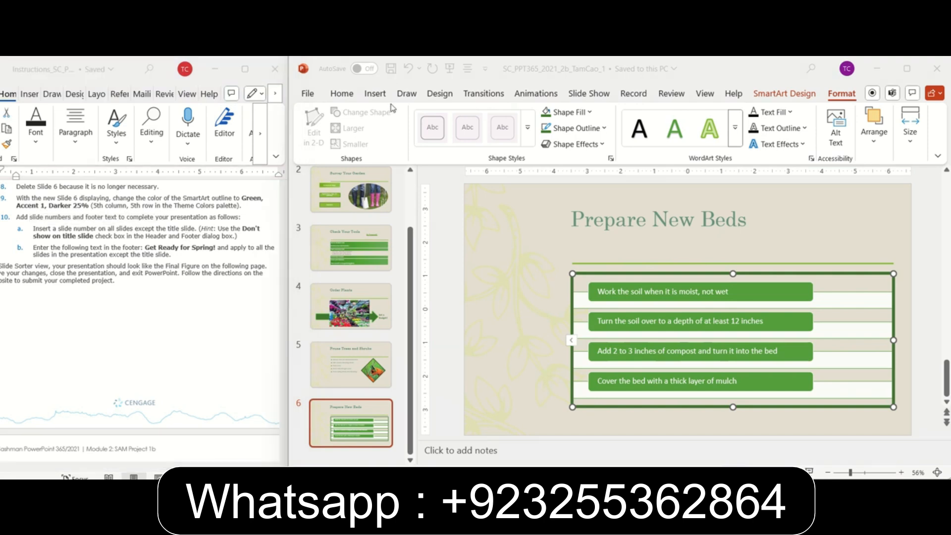
click(375, 96)
click(375, 99)
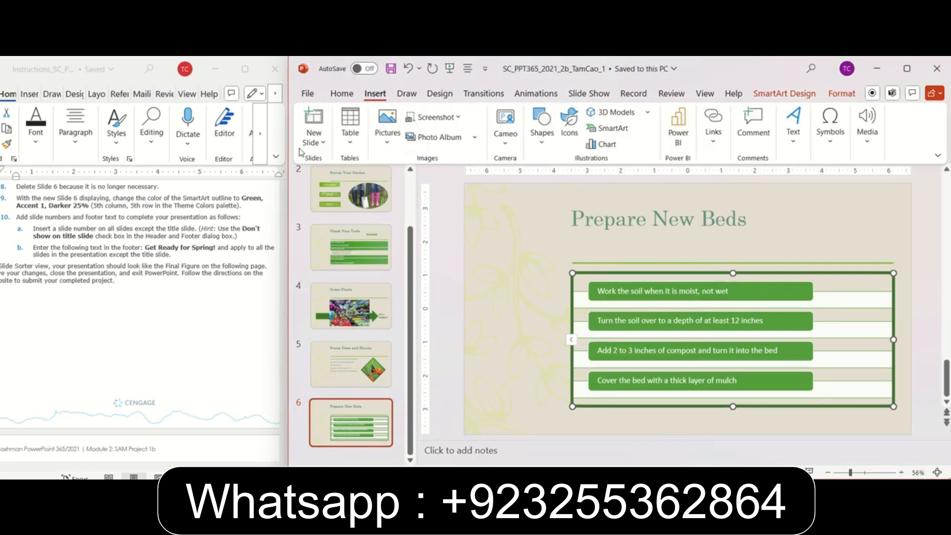
drag(289, 149, 75, 149)
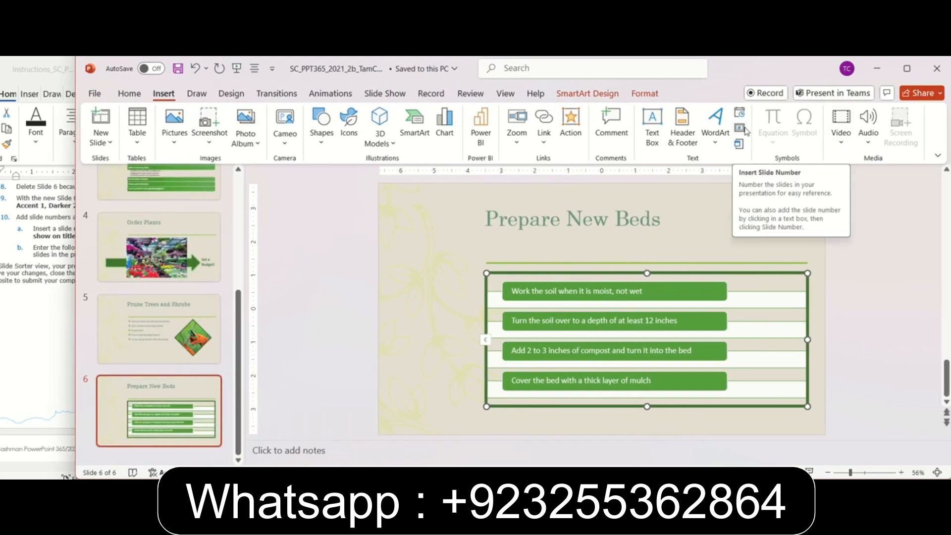
click(745, 130)
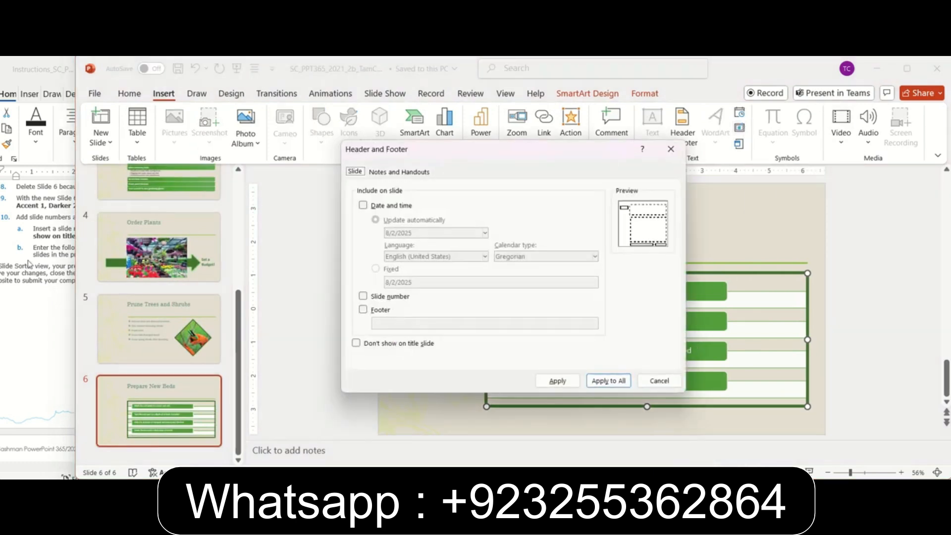
click(29, 264)
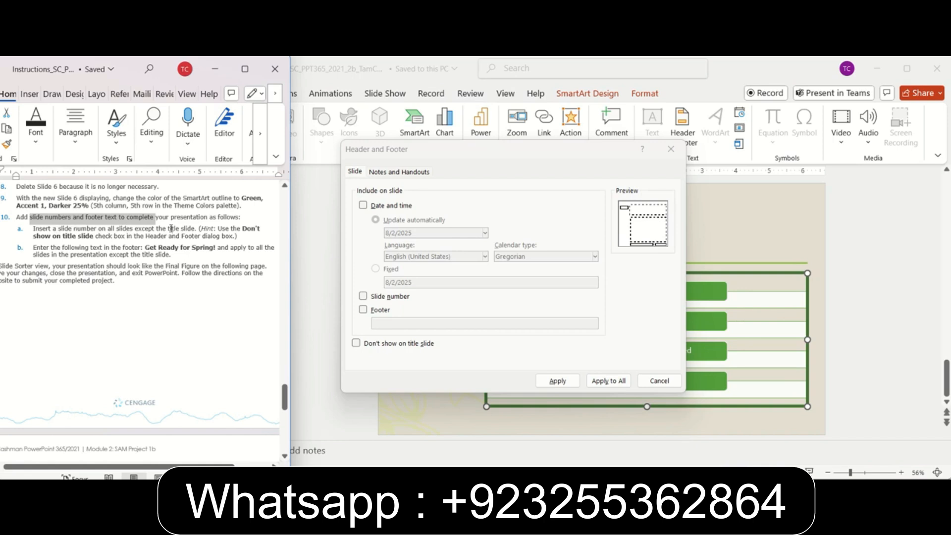
click(408, 300)
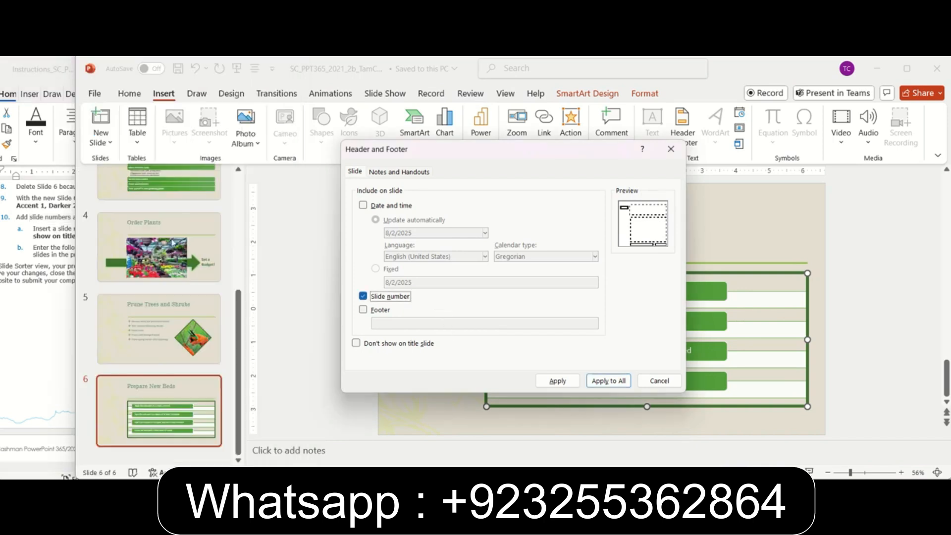
Turn on the slide footer and fill it with "Get Ready for Spring!" copied from instruction 10b.
click(37, 235)
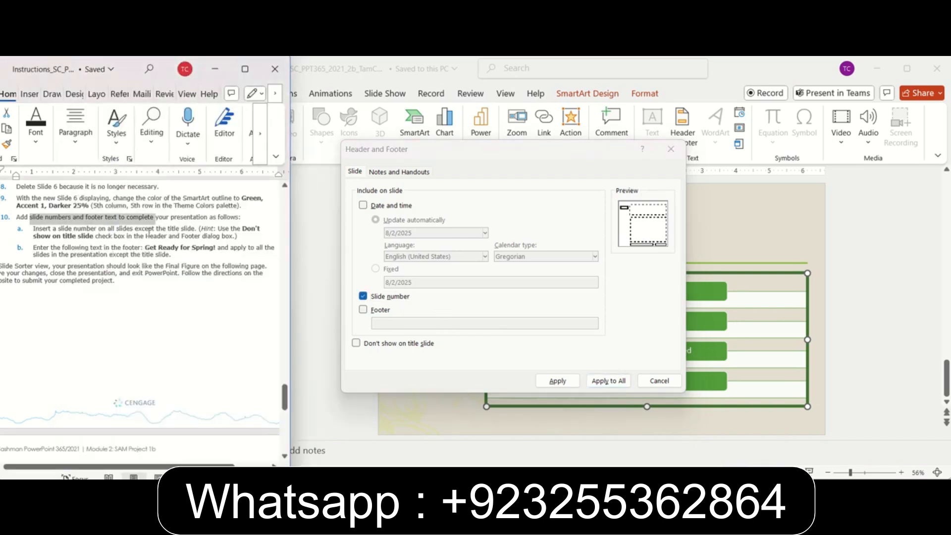
click(183, 218)
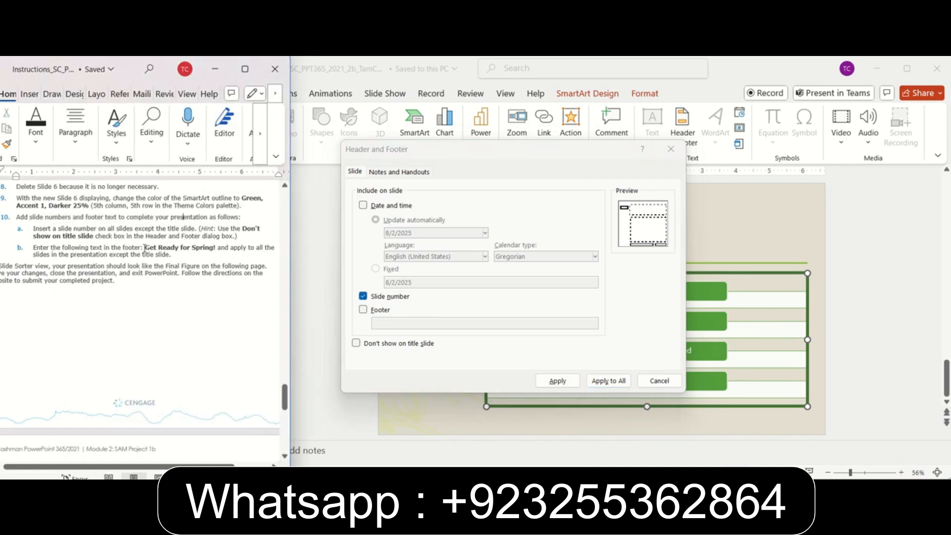
click(380, 310)
click(389, 322)
click(50, 253)
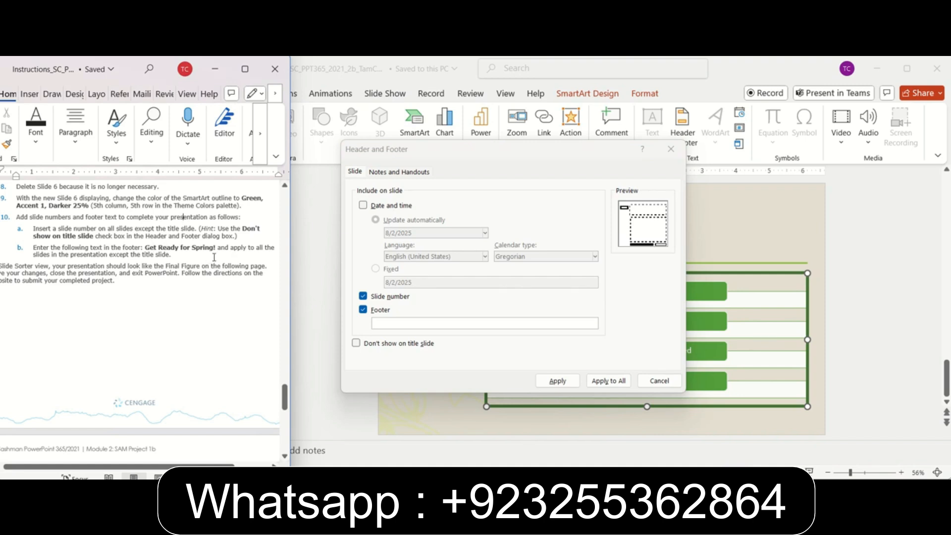
drag(215, 251, 151, 249)
key(ctrl+c)
click(406, 322)
key(ctrl+v)
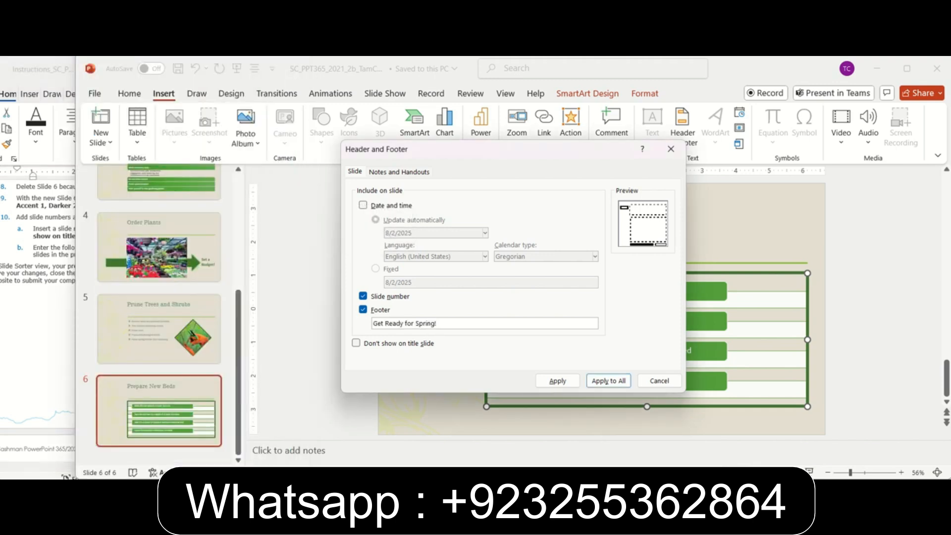
Exclude the title slide from the slide number and footer, as instruction 10a hints, and apply the settings to all slides.
click(51, 244)
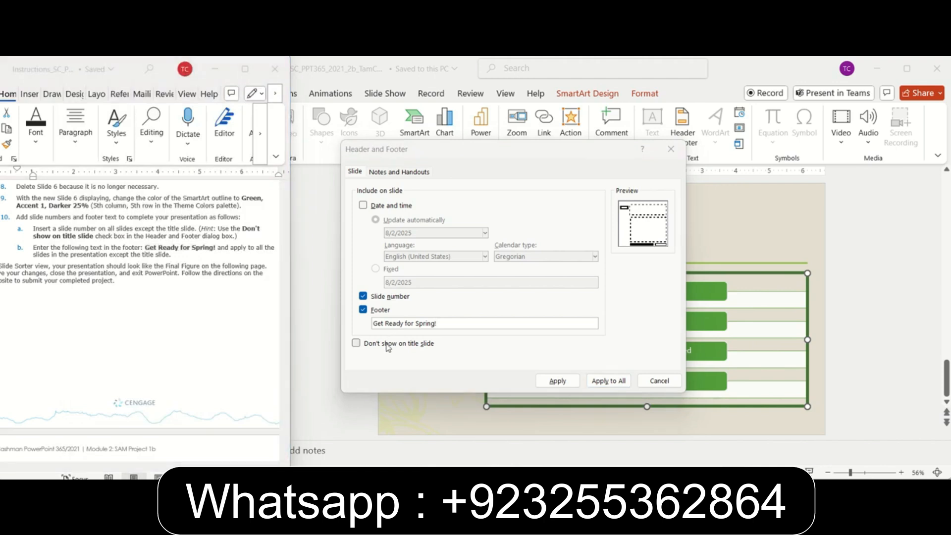
click(356, 343)
click(54, 296)
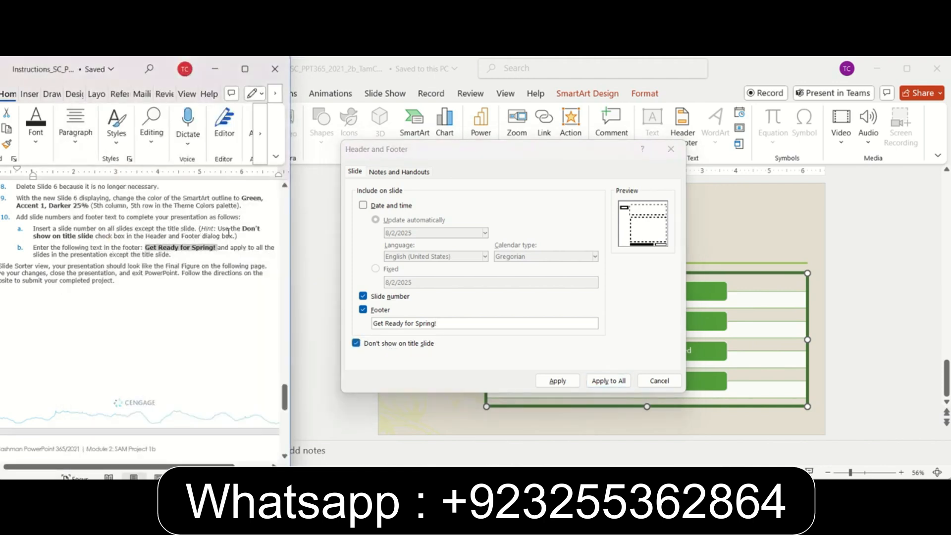
drag(231, 229, 261, 229)
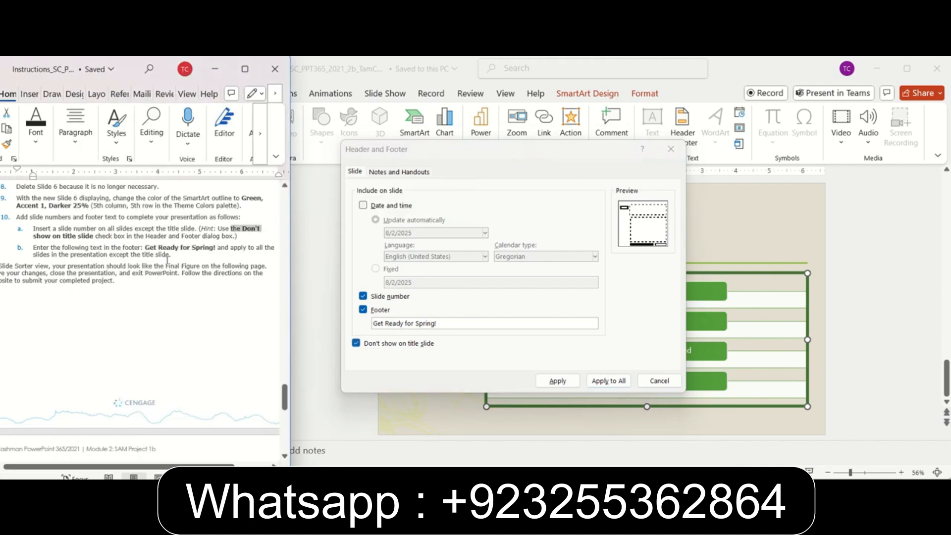
click(203, 334)
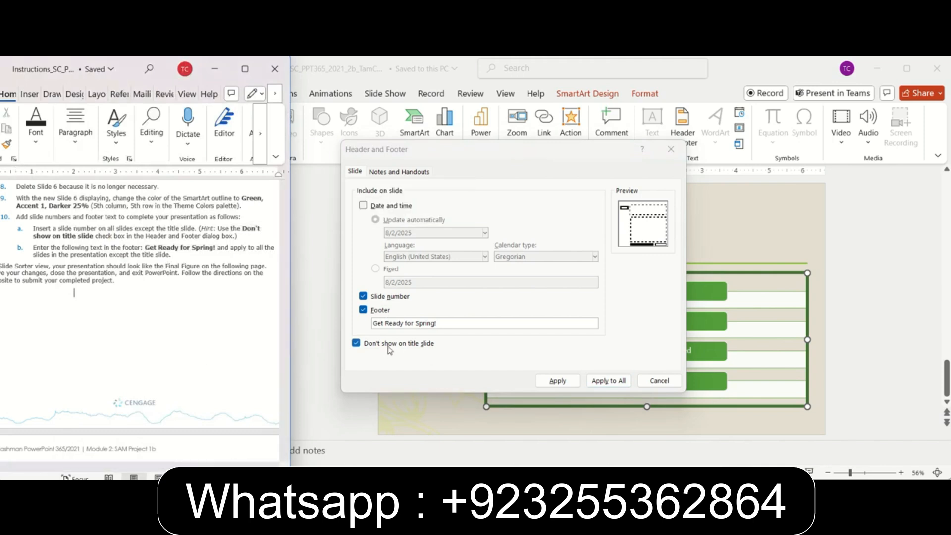
click(628, 388)
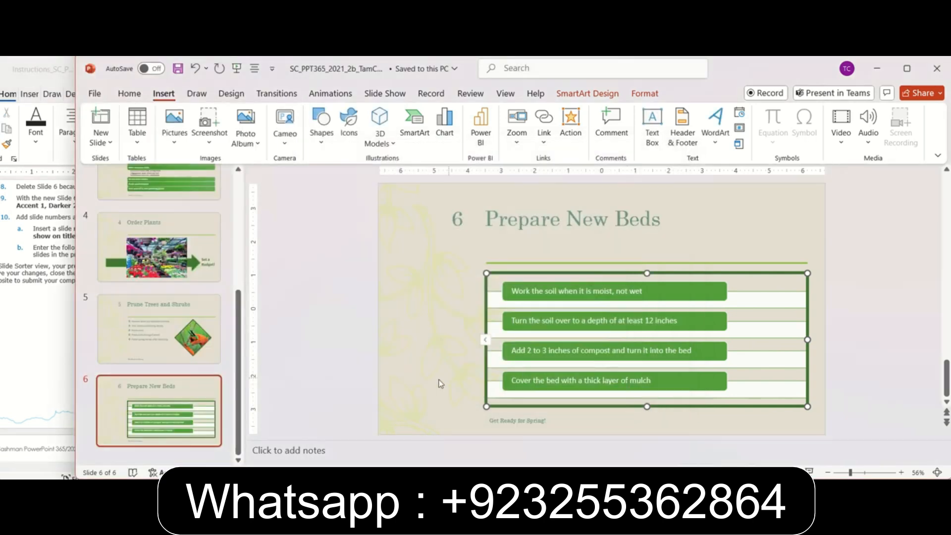
Read the closing instruction in the document and switch the presentation to Slide Sorter view.
click(52, 380)
scroll(156, 313, down, 3)
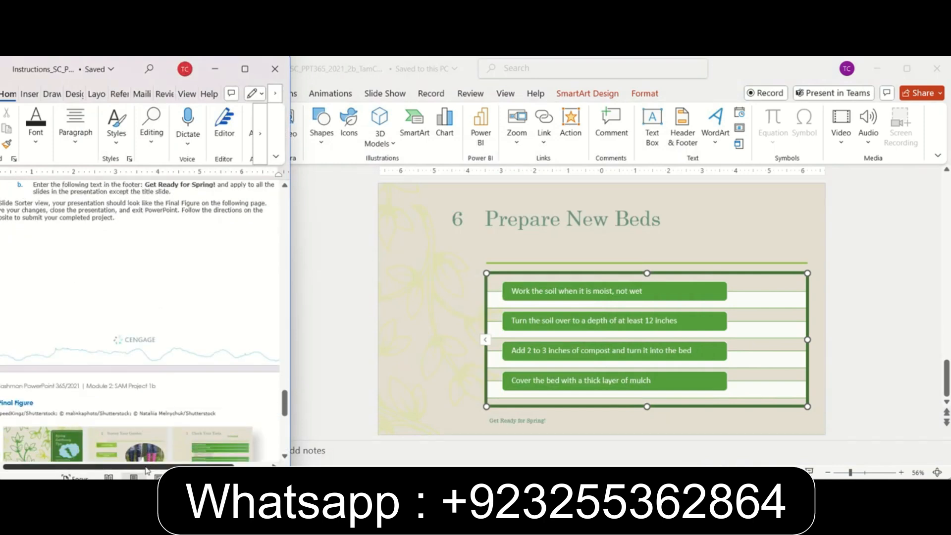
scroll(149, 456, left, 2)
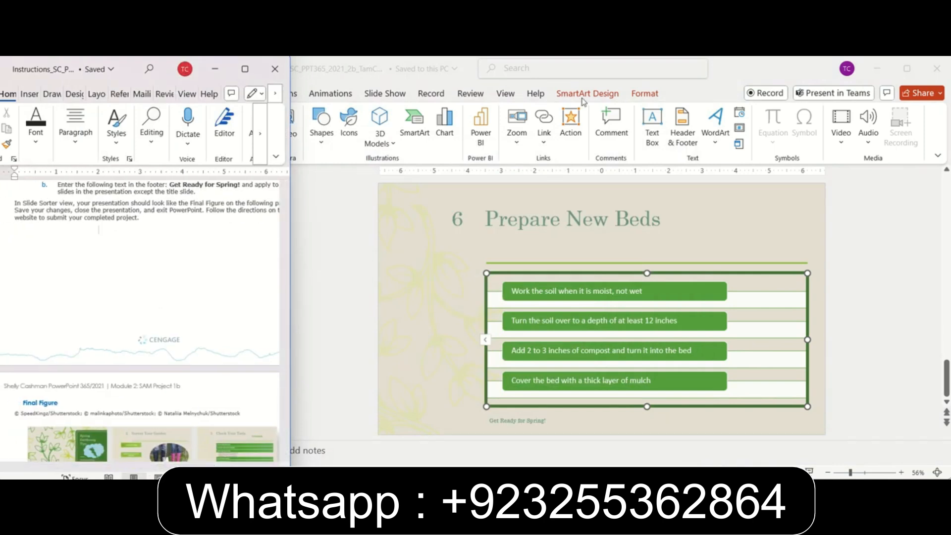
click(505, 93)
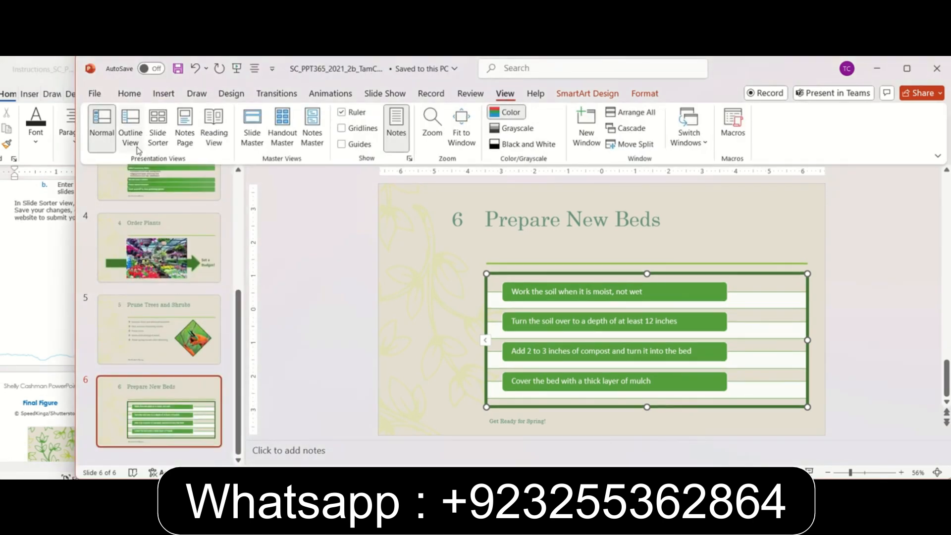
click(158, 136)
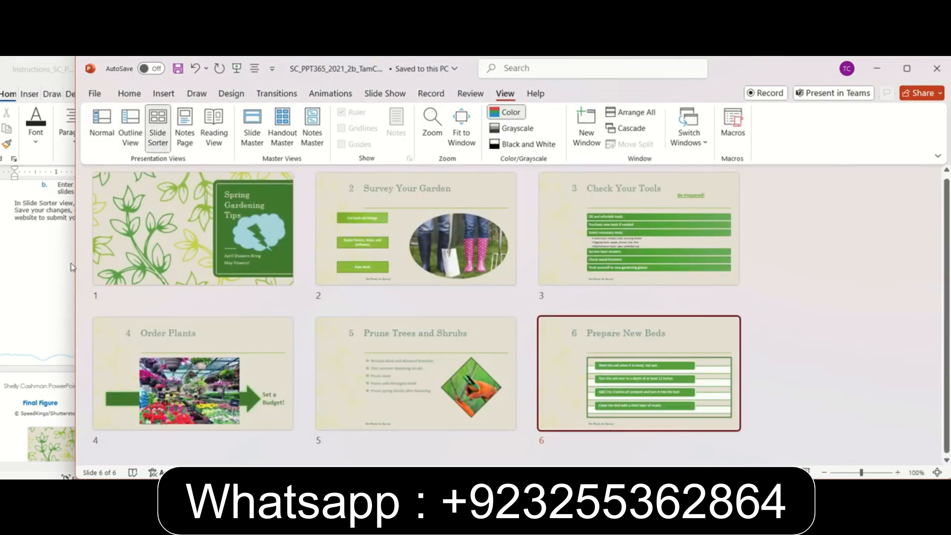
Compare the six slides in Slide Sorter view with the Final Figure in the instructions document.
drag(77, 263, 254, 264)
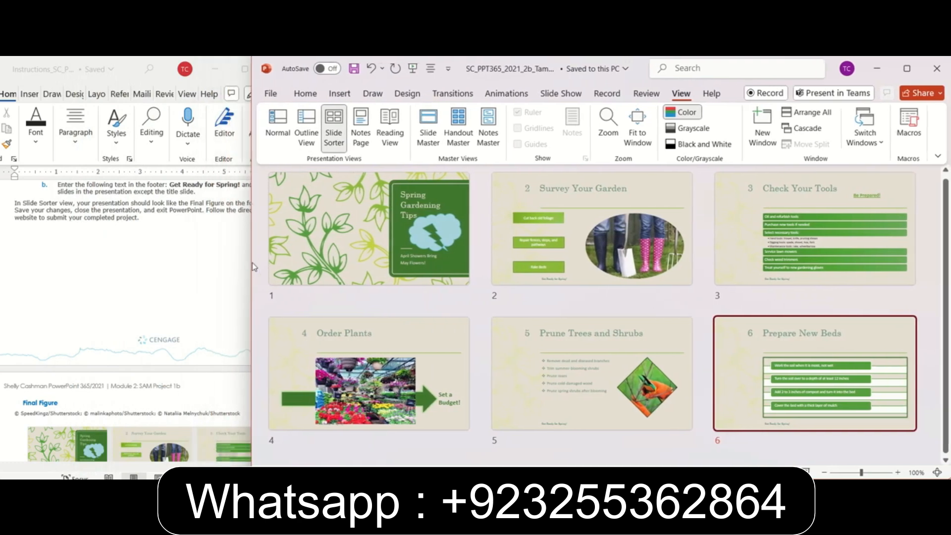
scroll(149, 297, down, 5)
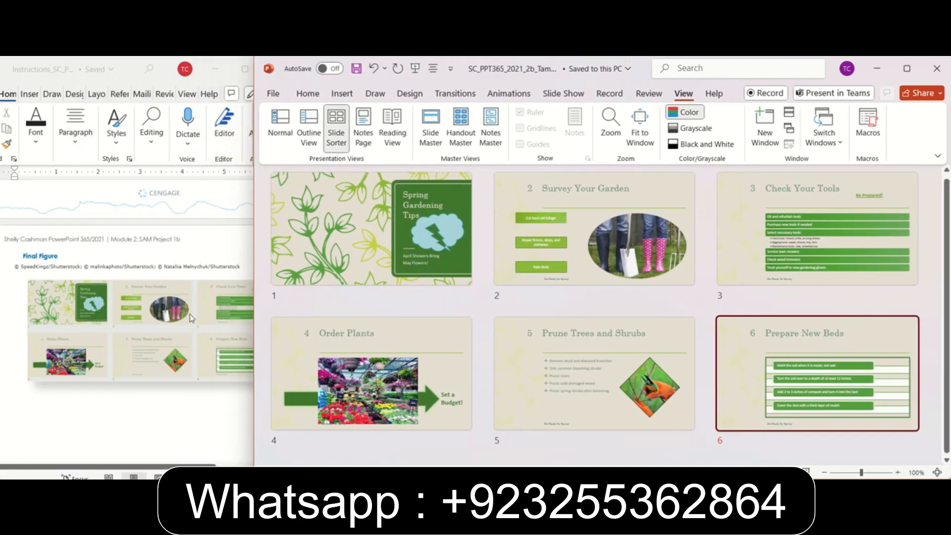
click(189, 314)
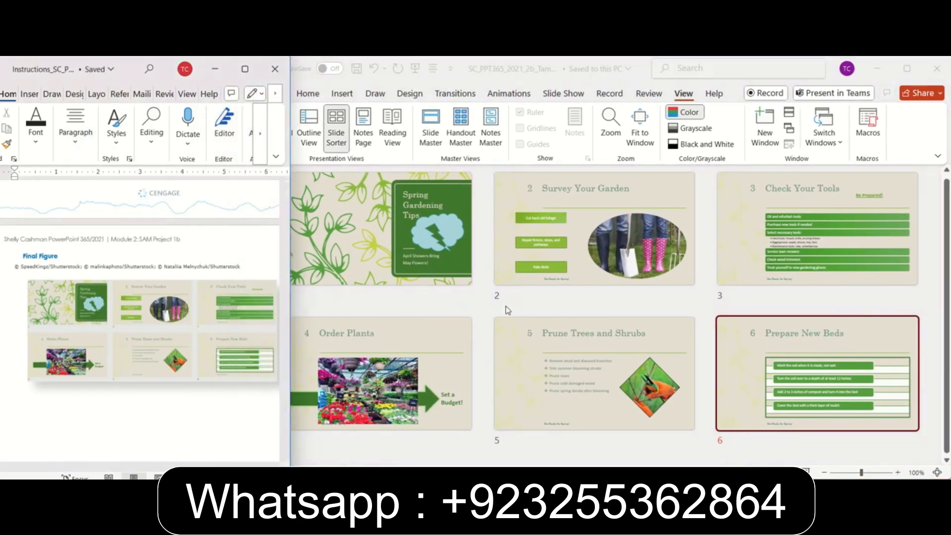